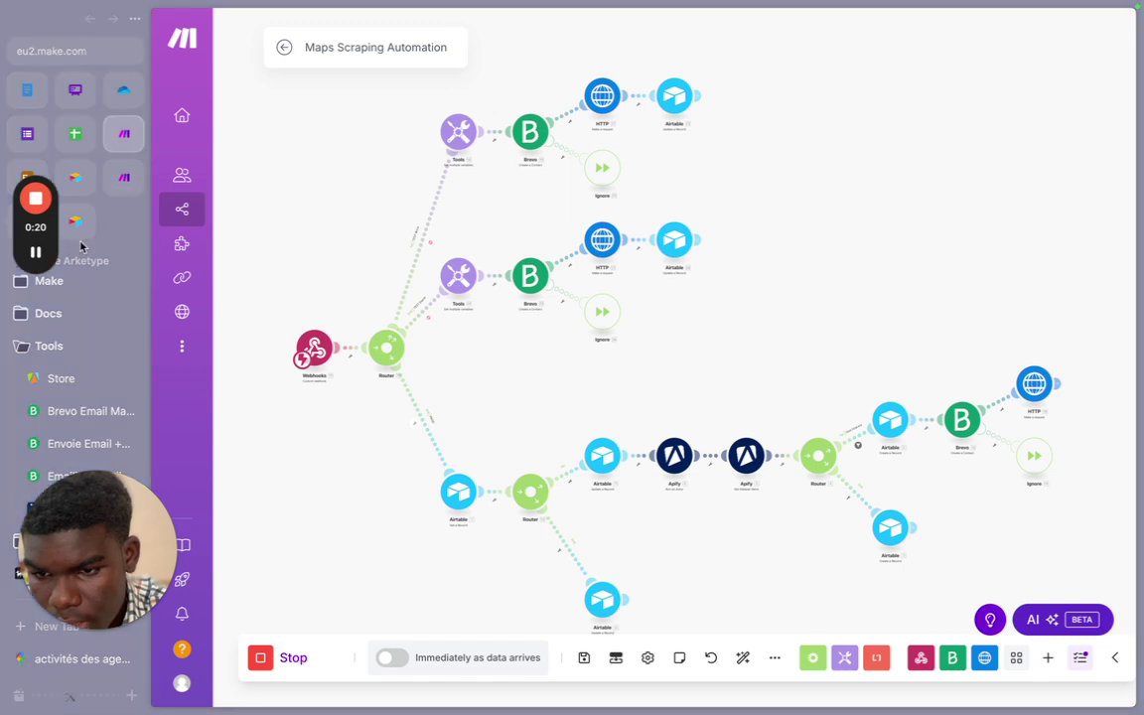
# - Switch to the Maps Scraping Data base in Airtable and examine the city names and search terms in the Déclencheur Scraping table
pyautogui.moveTo(44, 250)
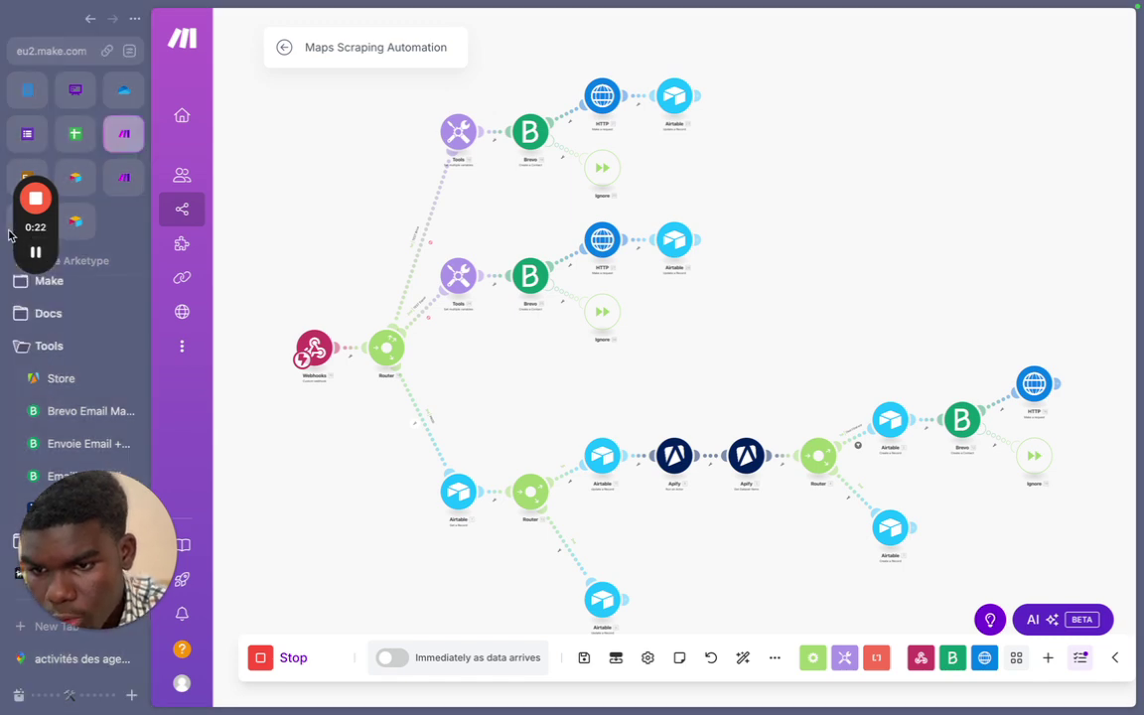
pyautogui.click(12, 227)
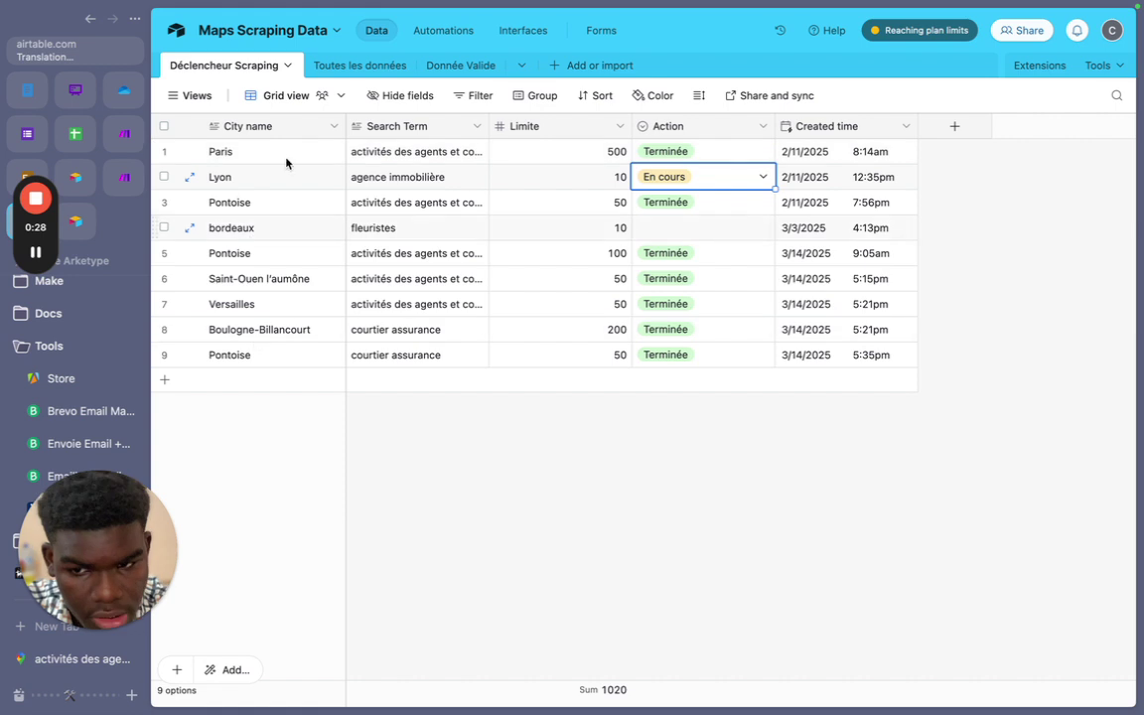
pyautogui.click(445, 173)
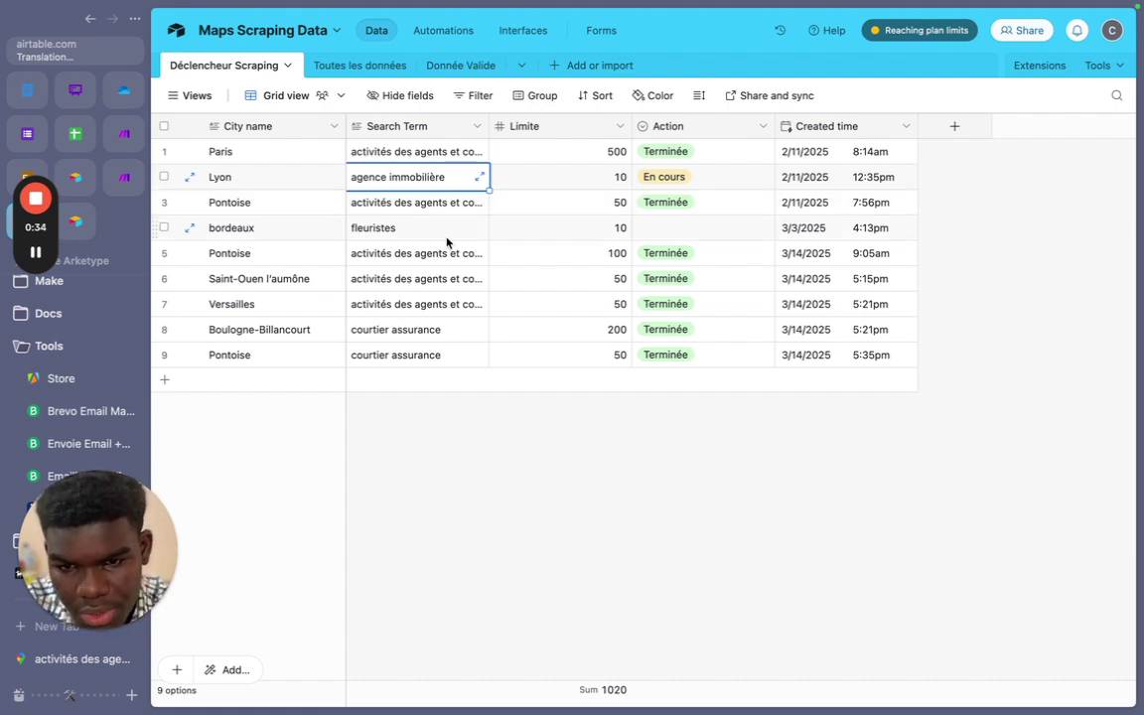
pyautogui.click(269, 176)
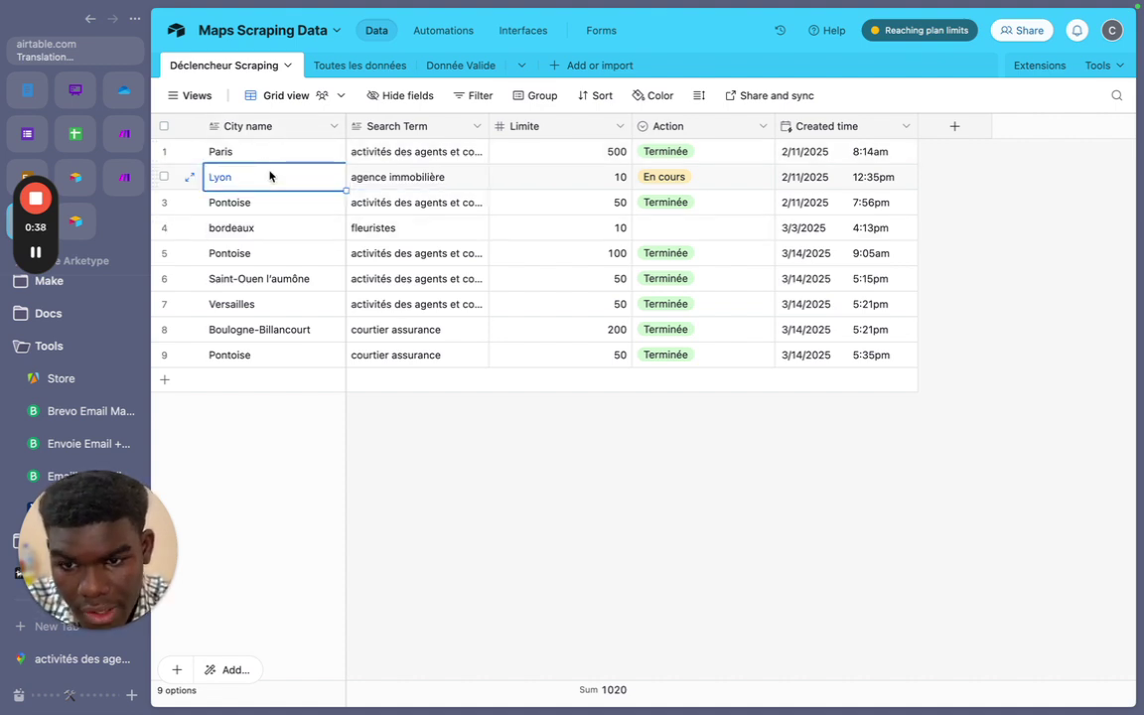
pyautogui.click(273, 202)
pyautogui.click(268, 225)
pyautogui.click(270, 179)
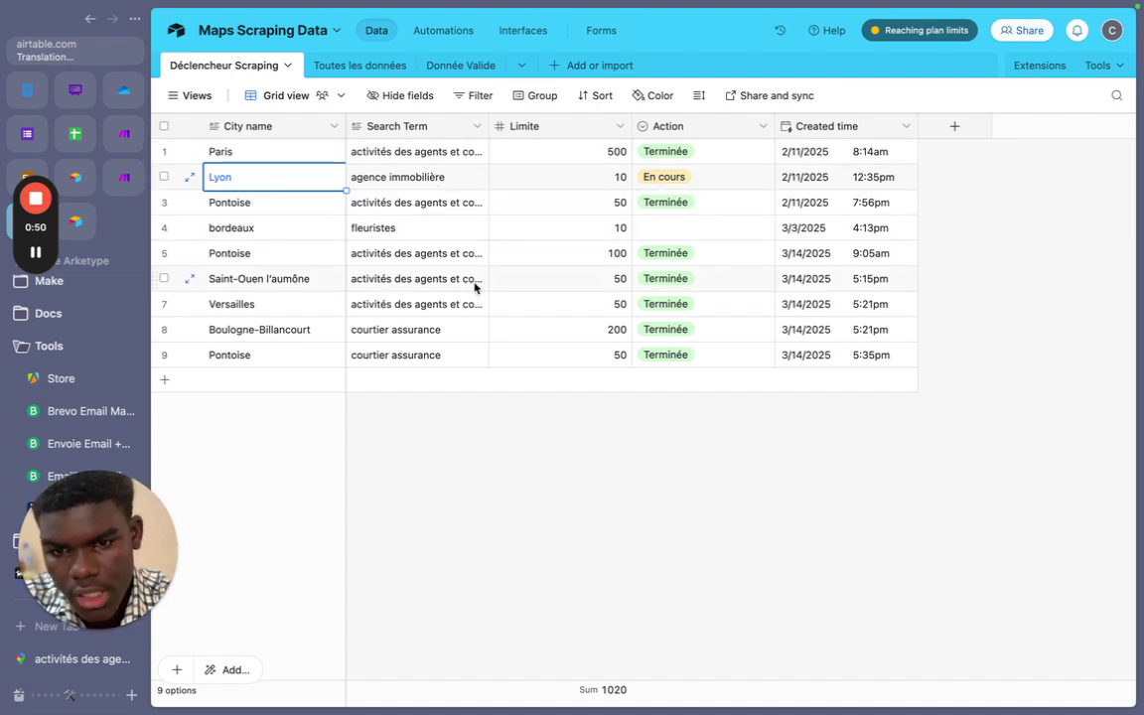
# - Switch to Google Maps and inspect the full search query for insurance agents and brokers
pyautogui.moveTo(111, 628)
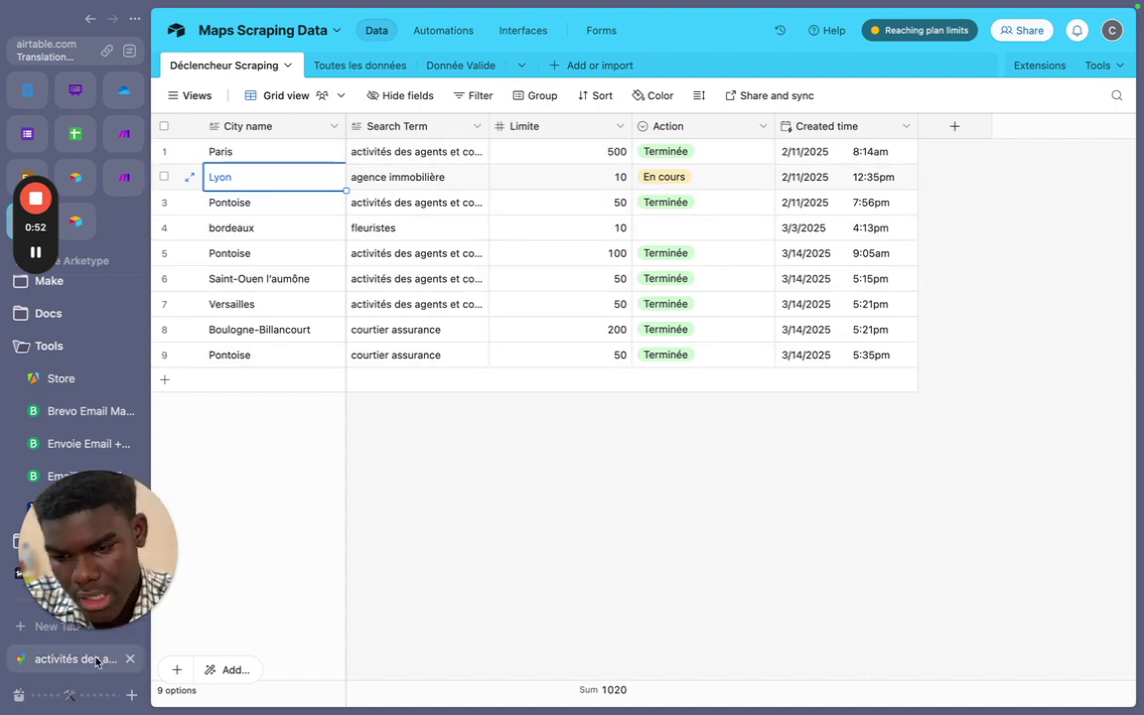
pyautogui.click(91, 659)
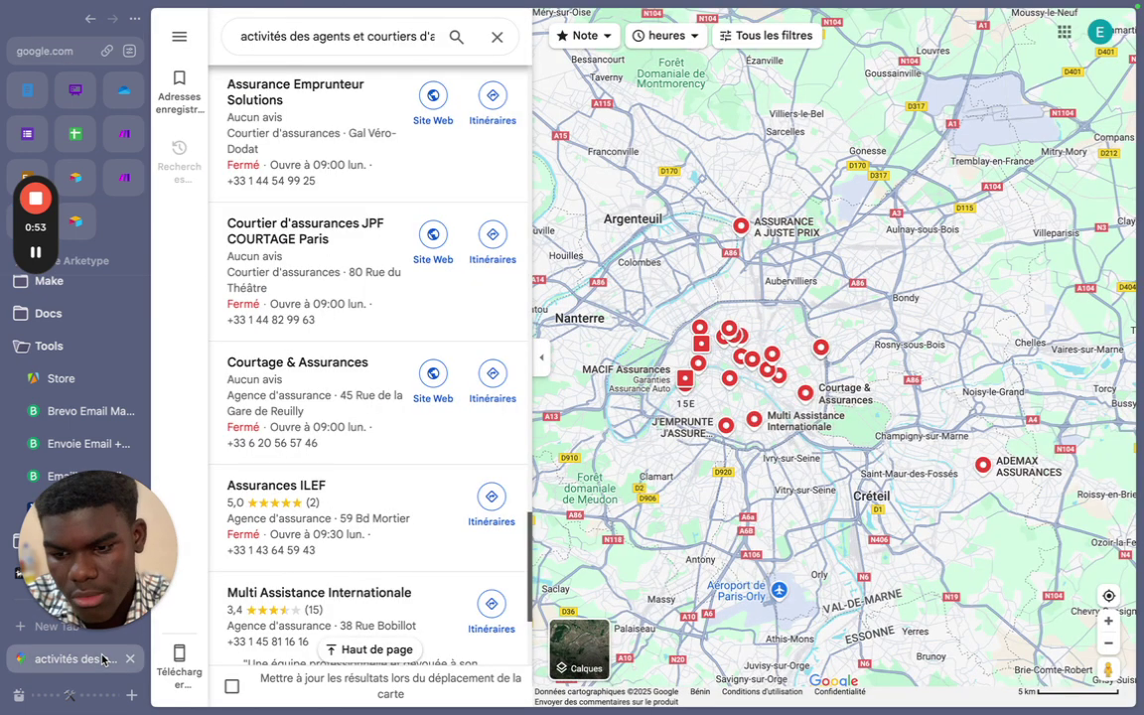
pyautogui.click(396, 37)
pyautogui.press('End')
pyautogui.write('Paris')
pyautogui.hscroll(-2, 306, 33)
pyautogui.hscroll(2, 306, 33)
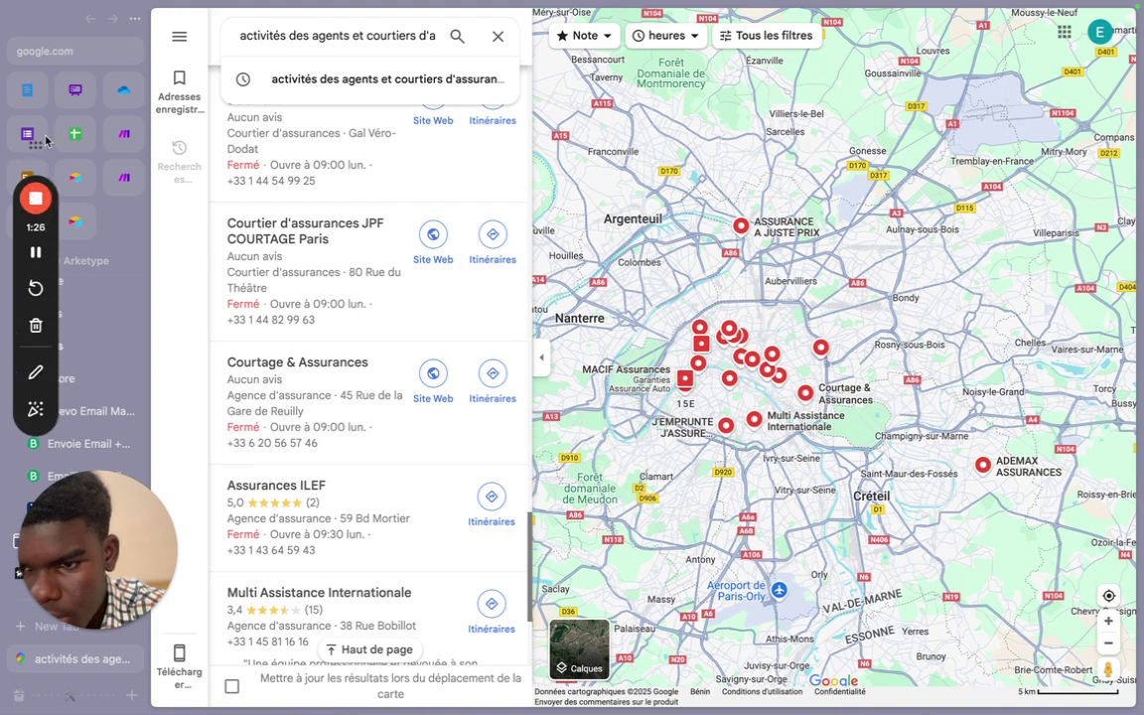
# - Return to the Maps Scraping Data base and view the Toutes les données table from its first record and leftmost fields
pyautogui.click(12, 230)
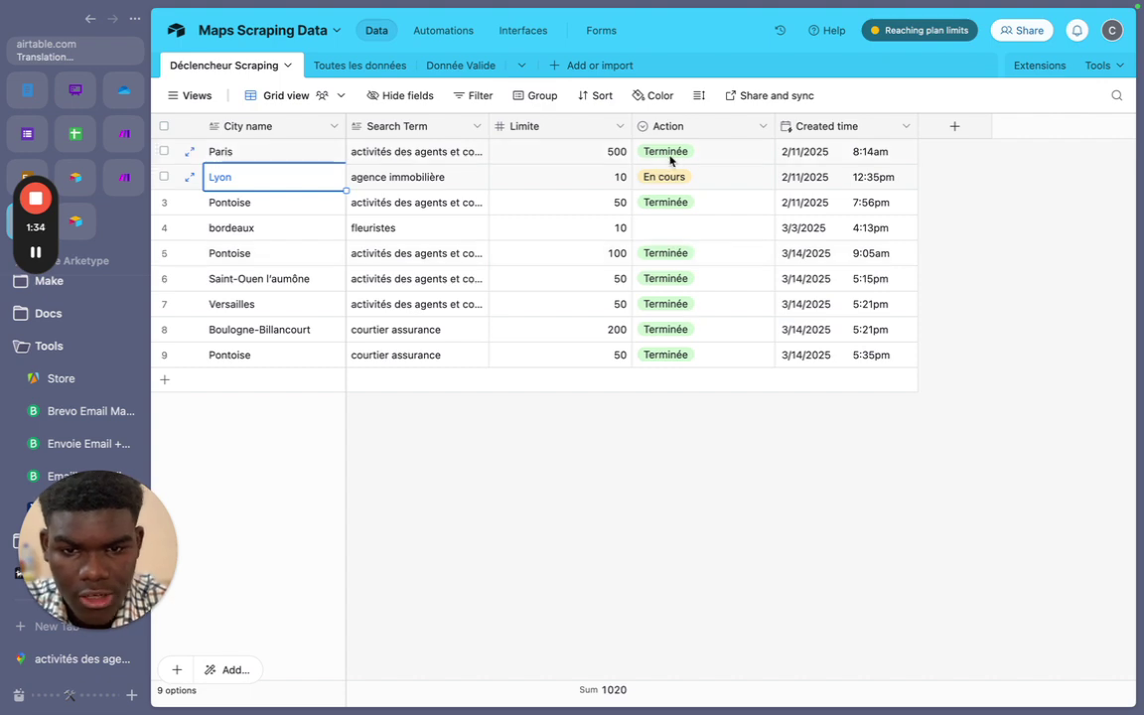
pyautogui.click(345, 71)
pyautogui.click(405, 84)
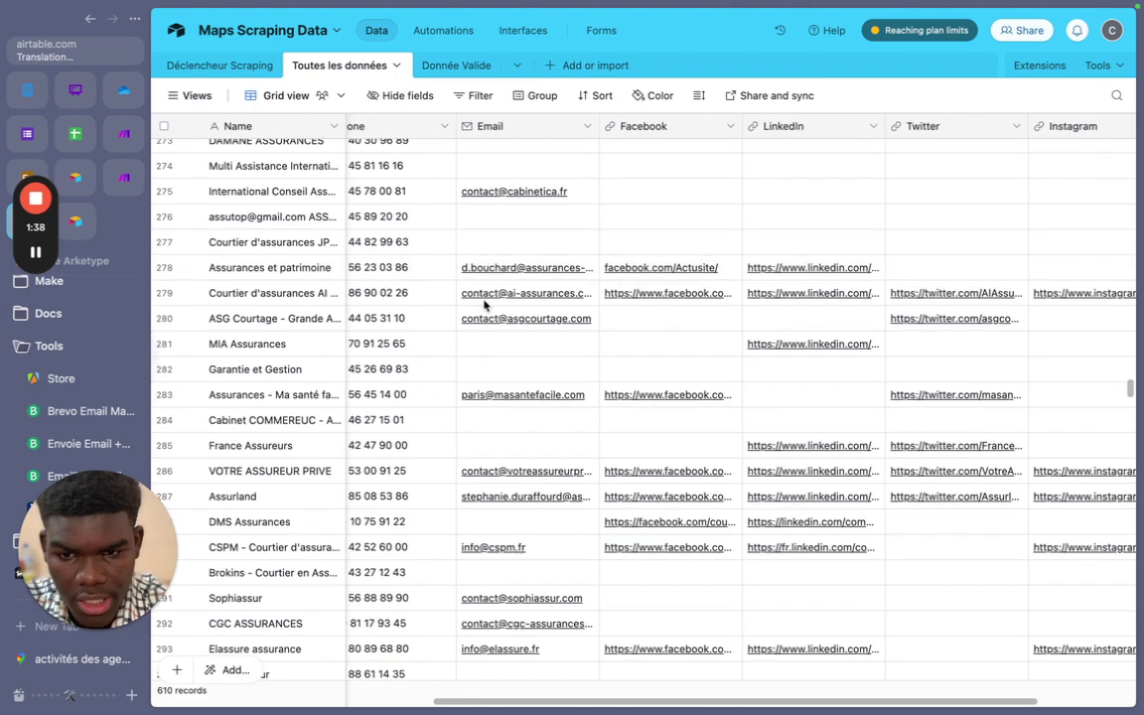
pyautogui.scroll(5, 362, 407)
pyautogui.scroll(20, 353, 425)
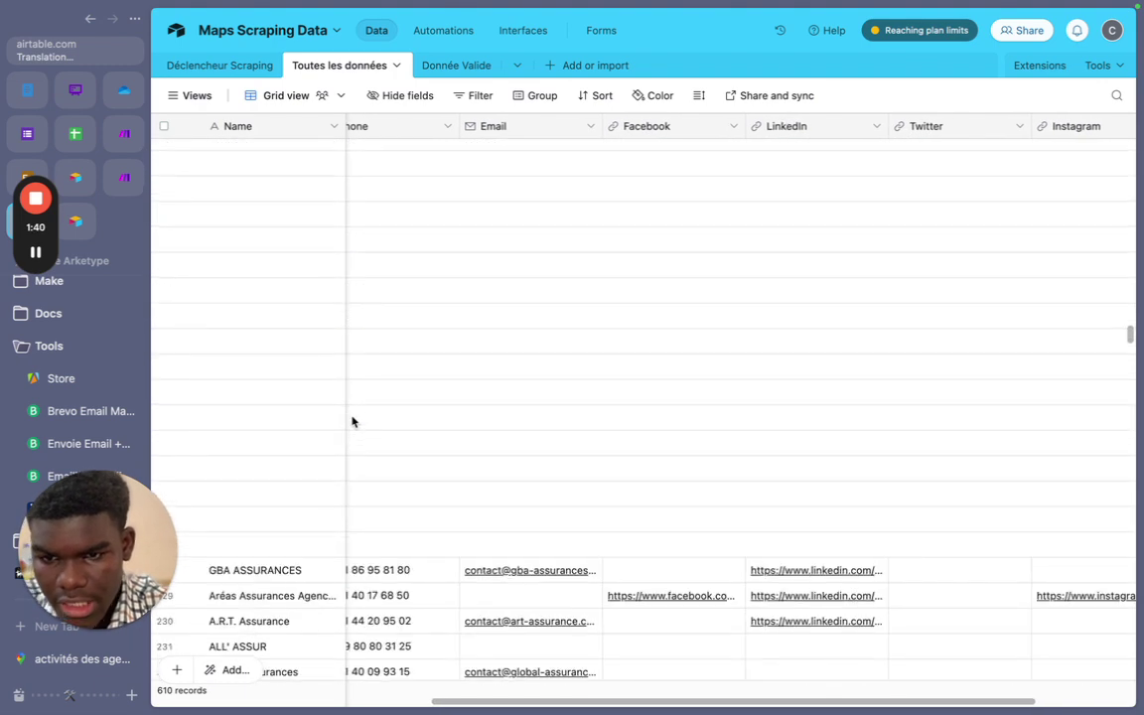
pyautogui.scroll(20, 268, 396)
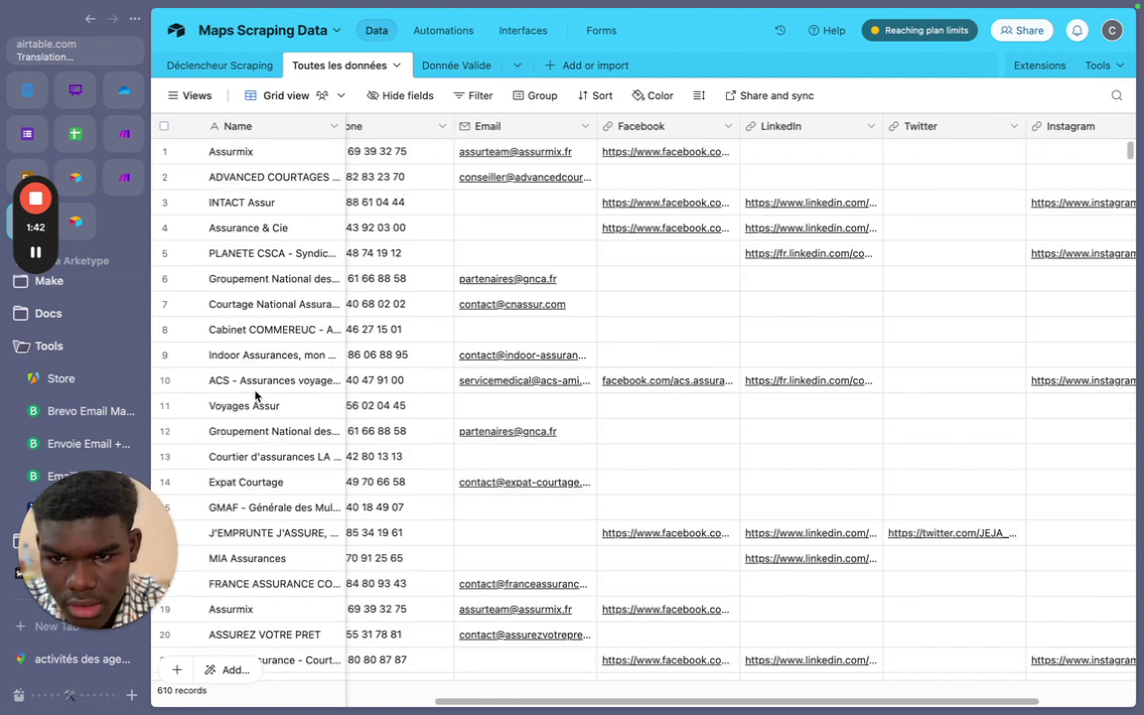
pyautogui.hscroll(-1, 298, 318)
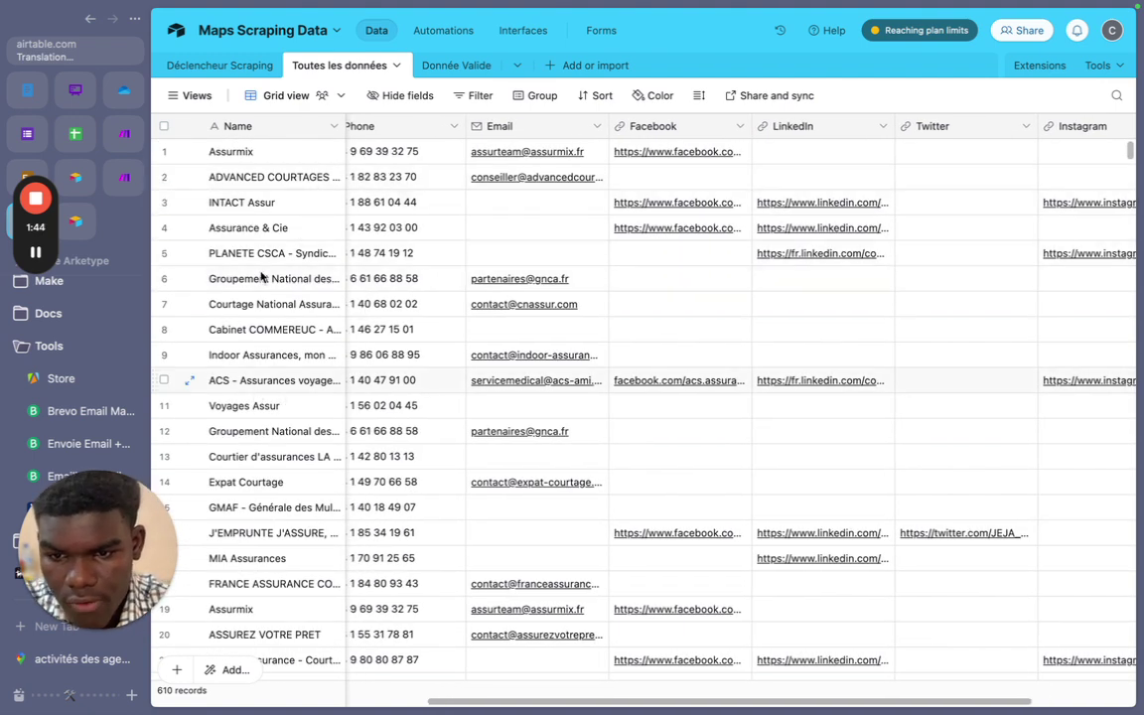
pyautogui.hscroll(-2, 437, 233)
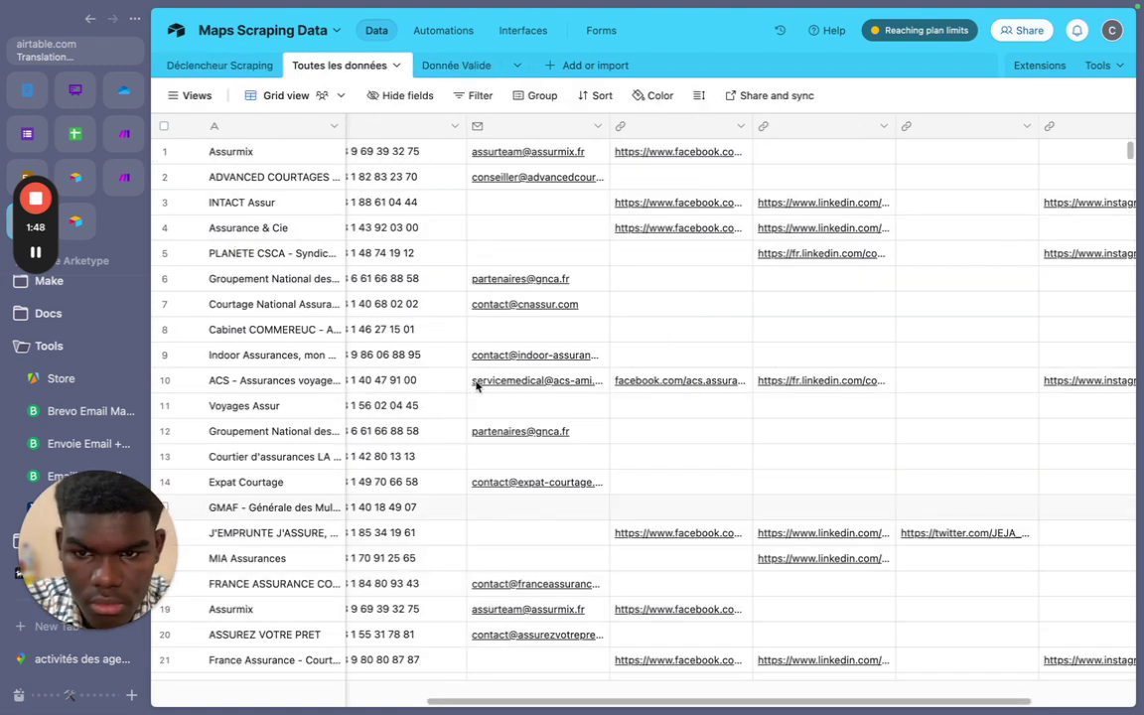
pyautogui.moveTo(531, 703); pyautogui.dragTo(370, 703)
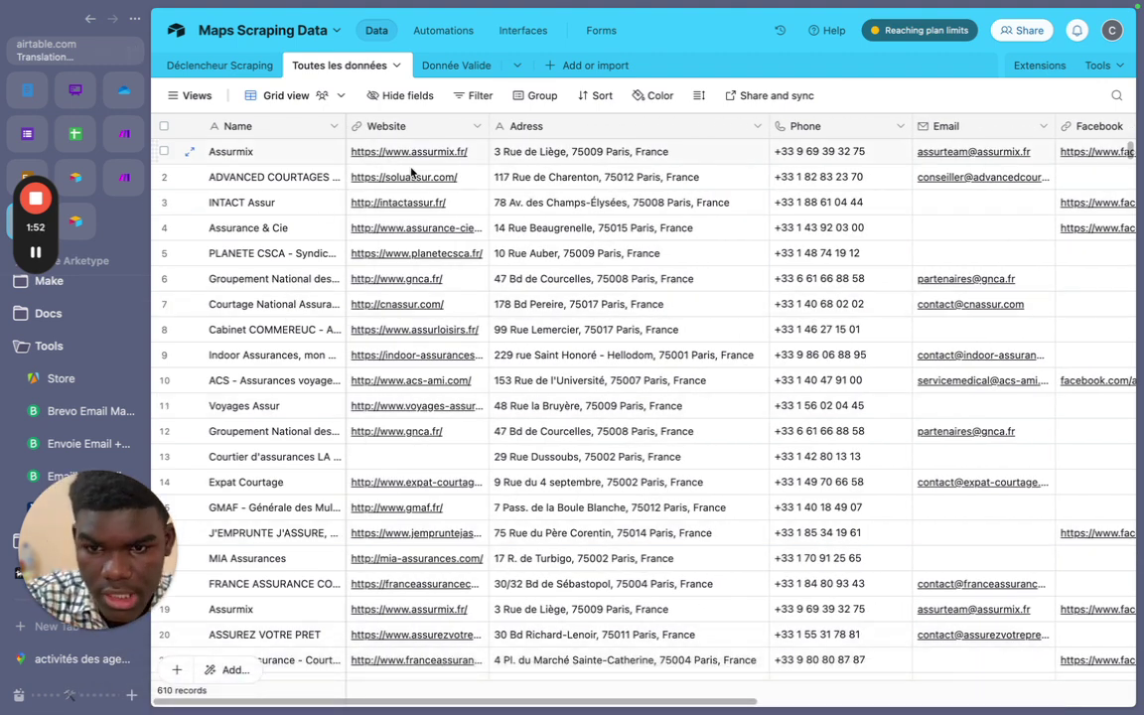
# - Examine the address, phone, email and social media fields of the scraped companies, including the empty Facebook entries
pyautogui.hscroll(3, 691, 362)
pyautogui.hscroll(1, 692, 363)
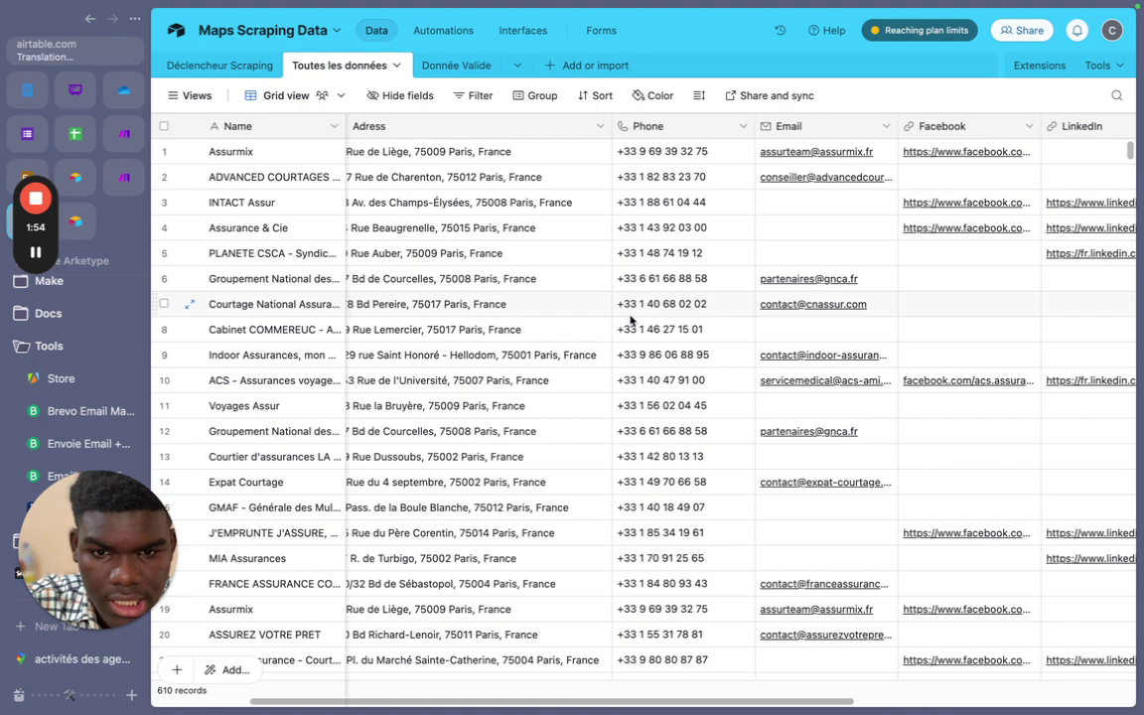
pyautogui.hscroll(10, 629, 318)
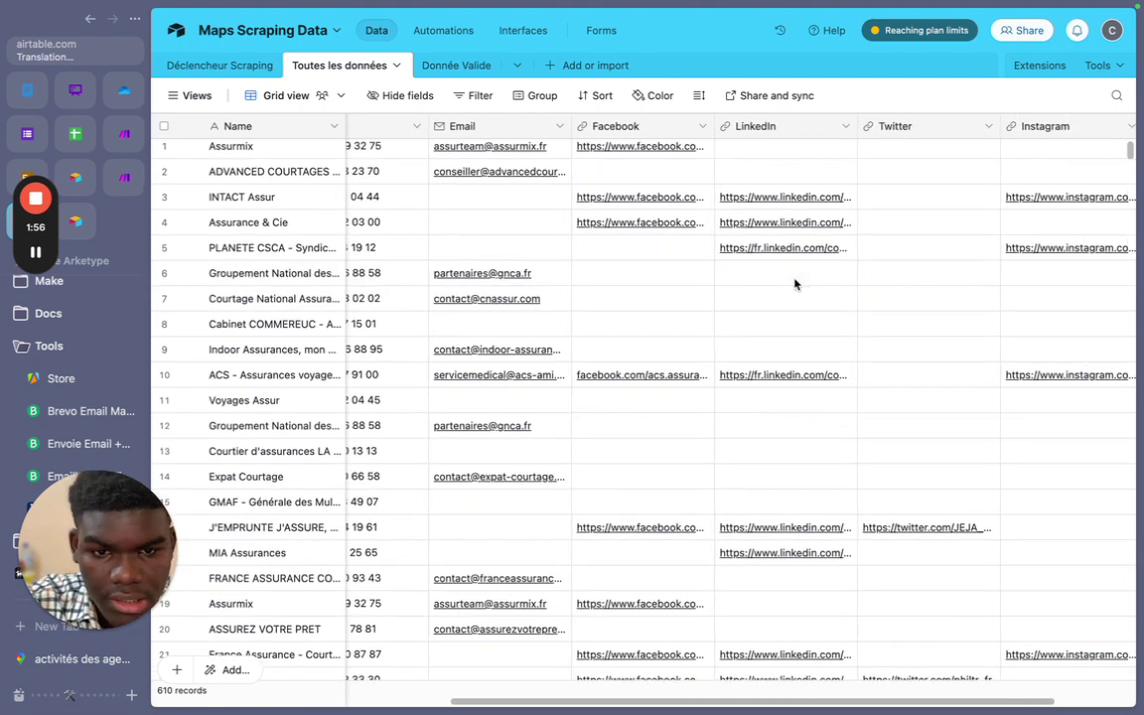
pyautogui.hscroll(1, 682, 312)
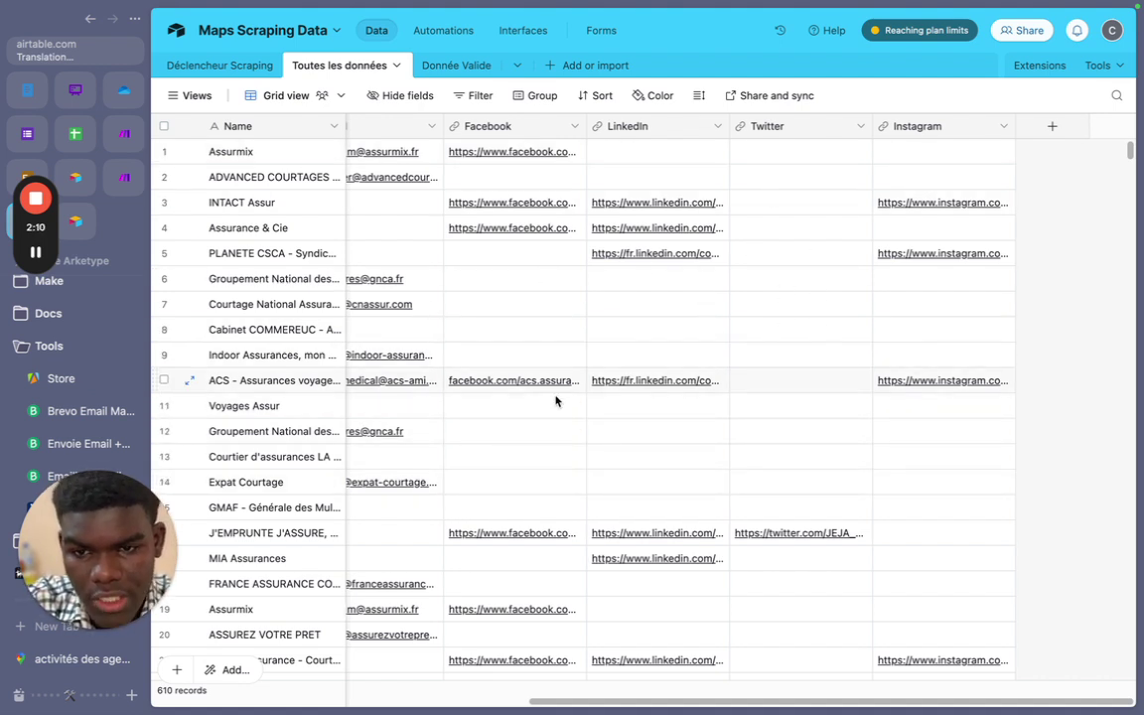
pyautogui.click(525, 313)
pyautogui.click(527, 285)
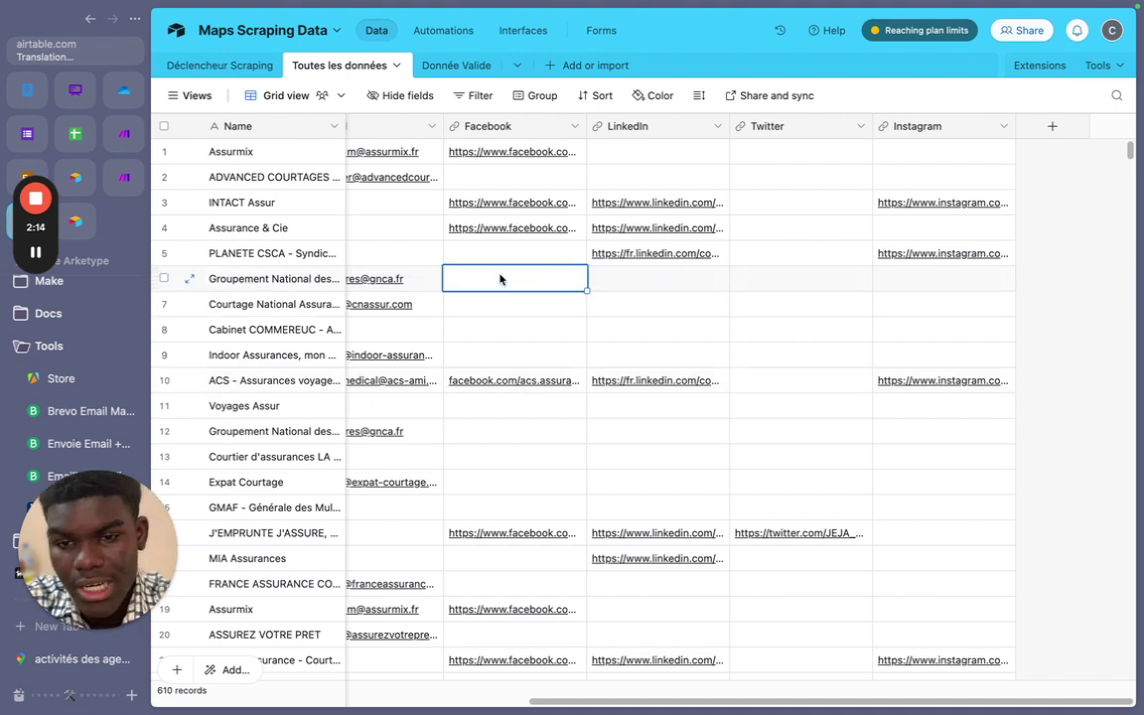
# - Open the Donnée Valide table and review its records, checking the email field throughout the list
pyautogui.click(472, 65)
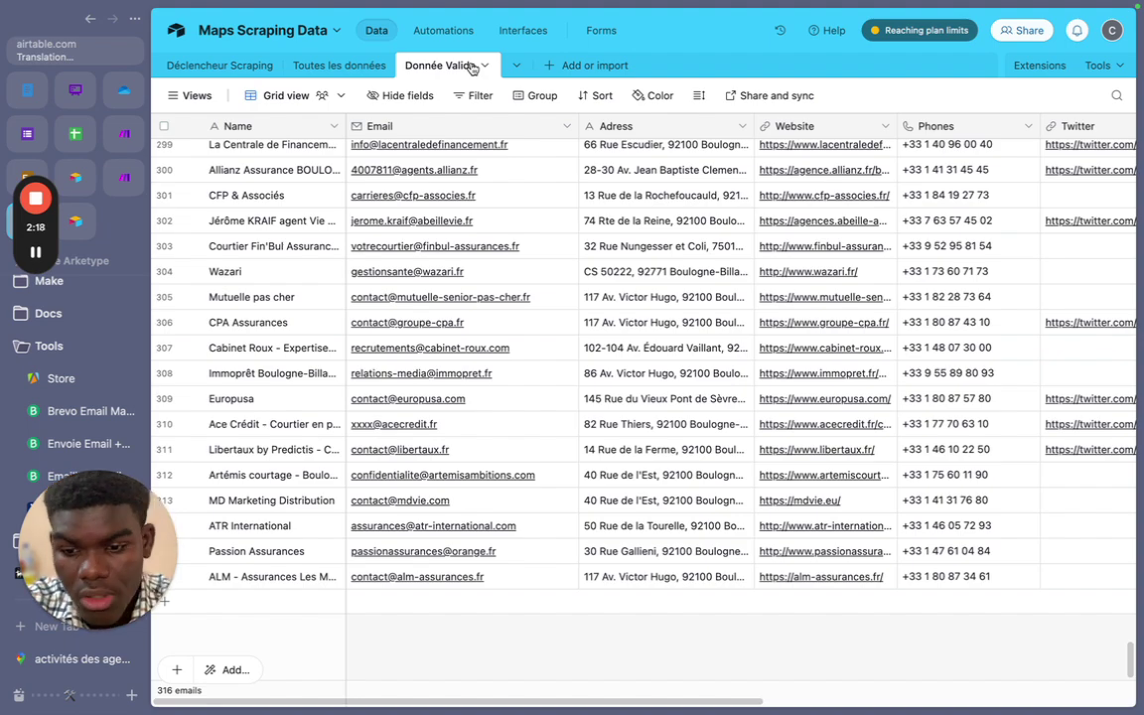
pyautogui.scroll(10, 493, 209)
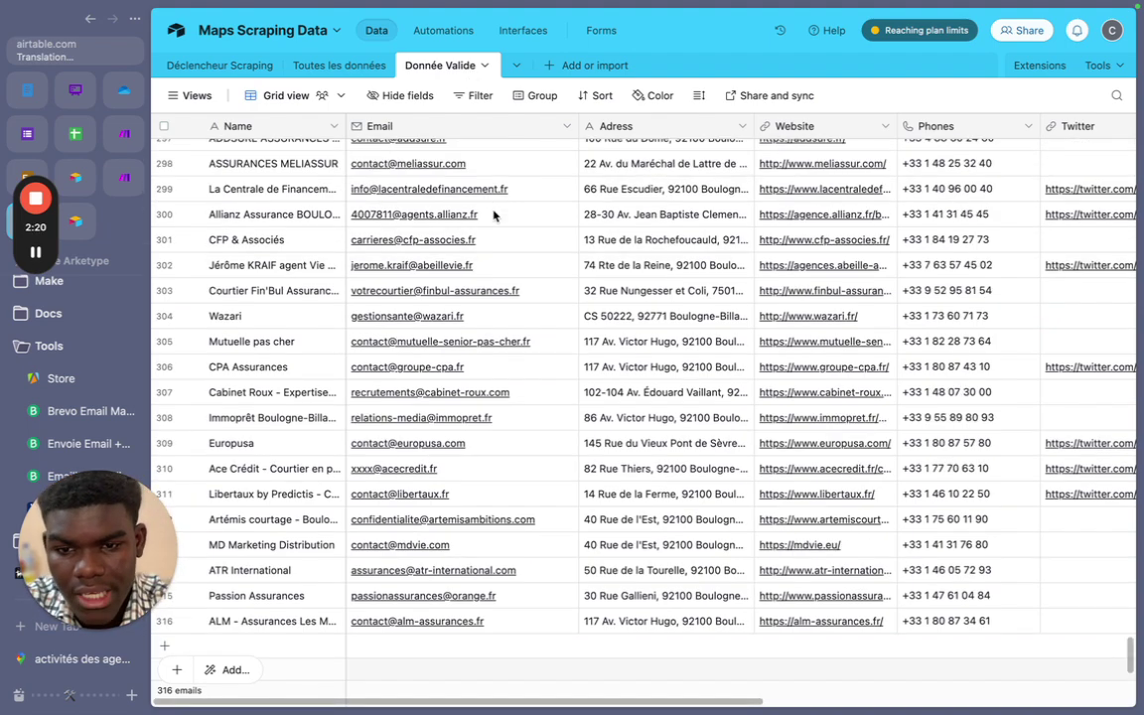
pyautogui.scroll(20, 493, 216)
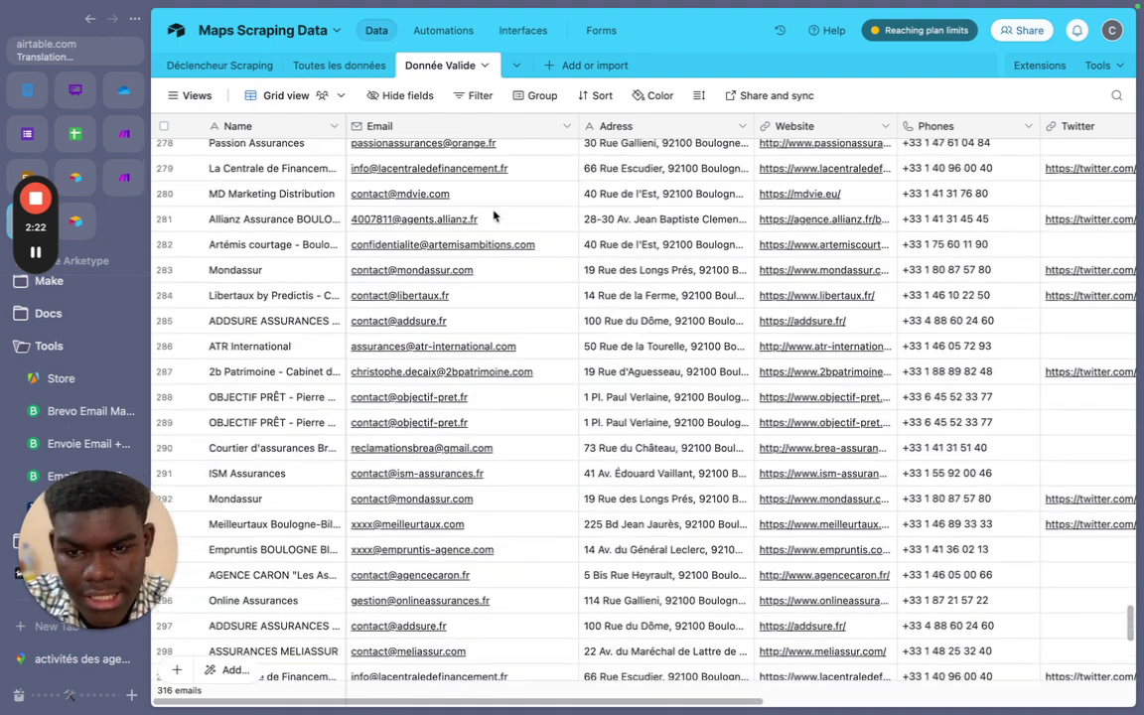
pyautogui.scroll(7, 493, 216)
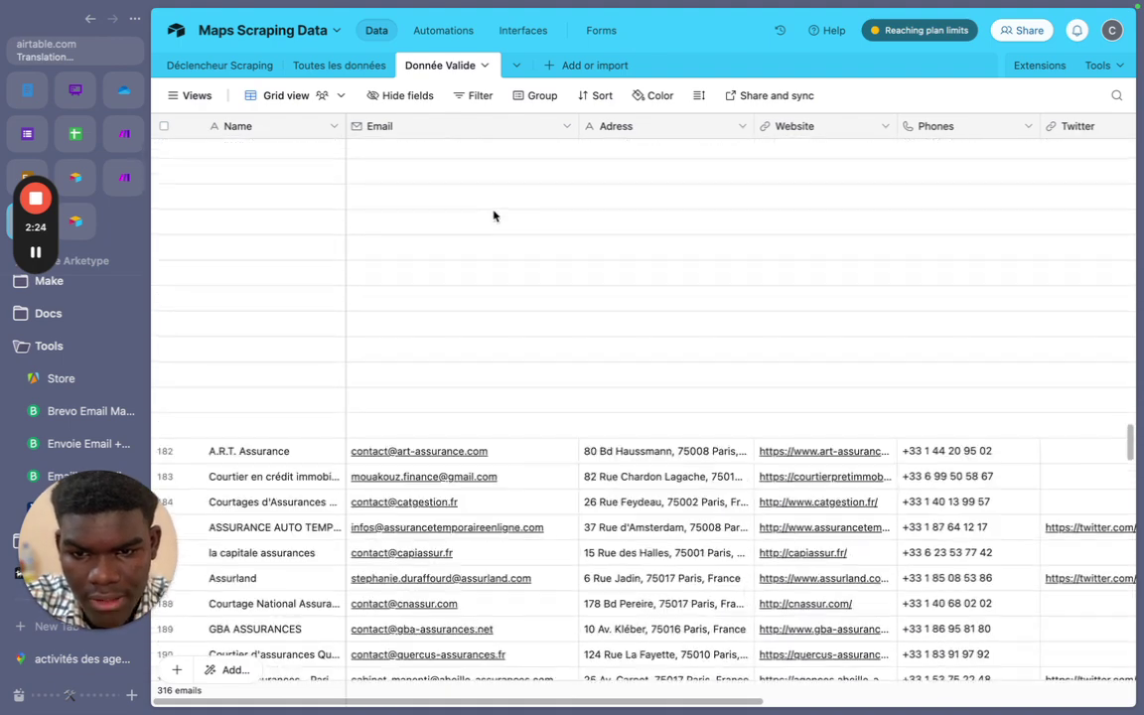
pyautogui.scroll(20, 493, 216)
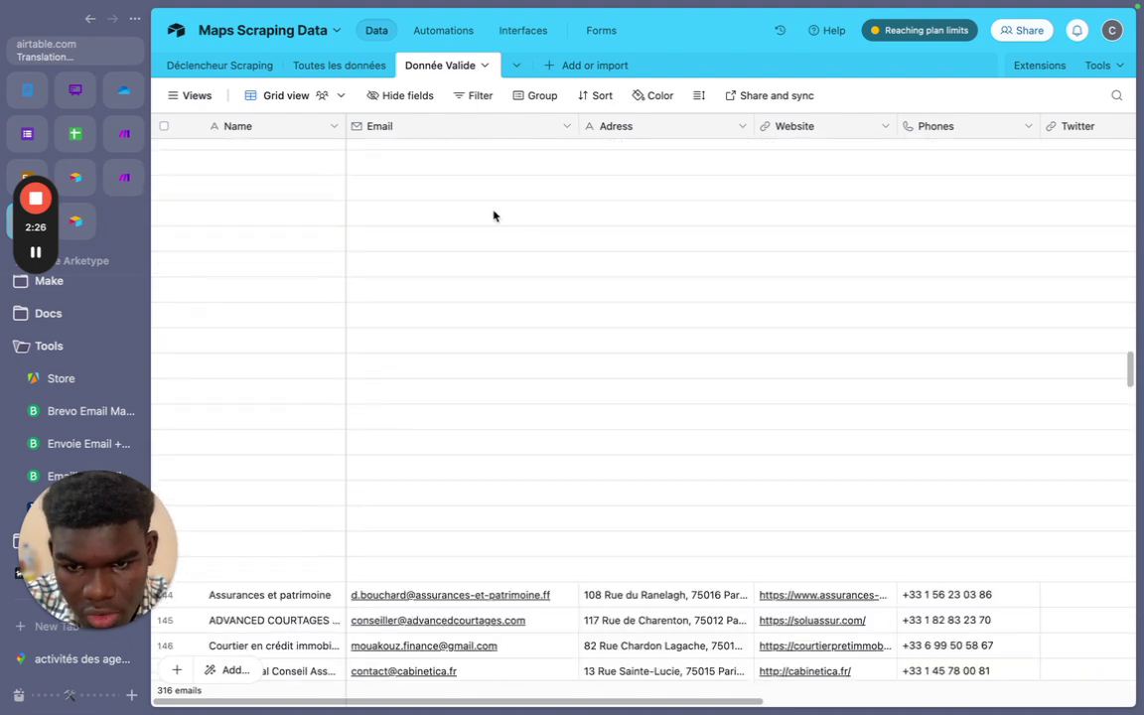
pyautogui.scroll(12, 493, 215)
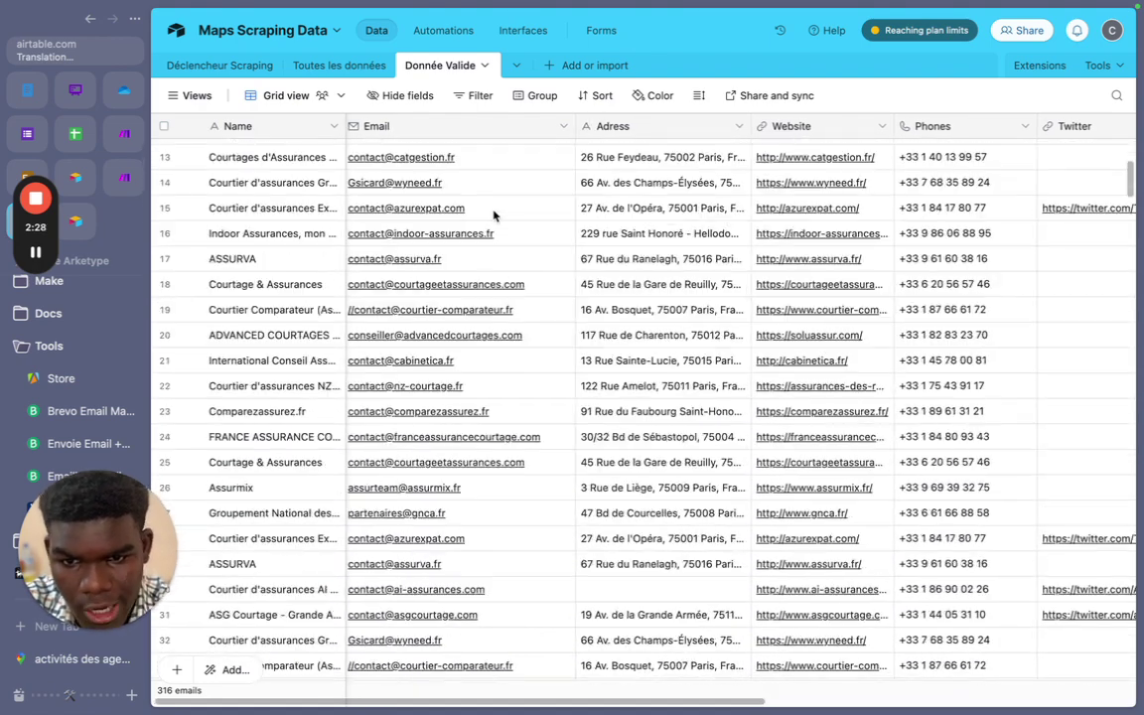
pyautogui.scroll(-6, 492, 216)
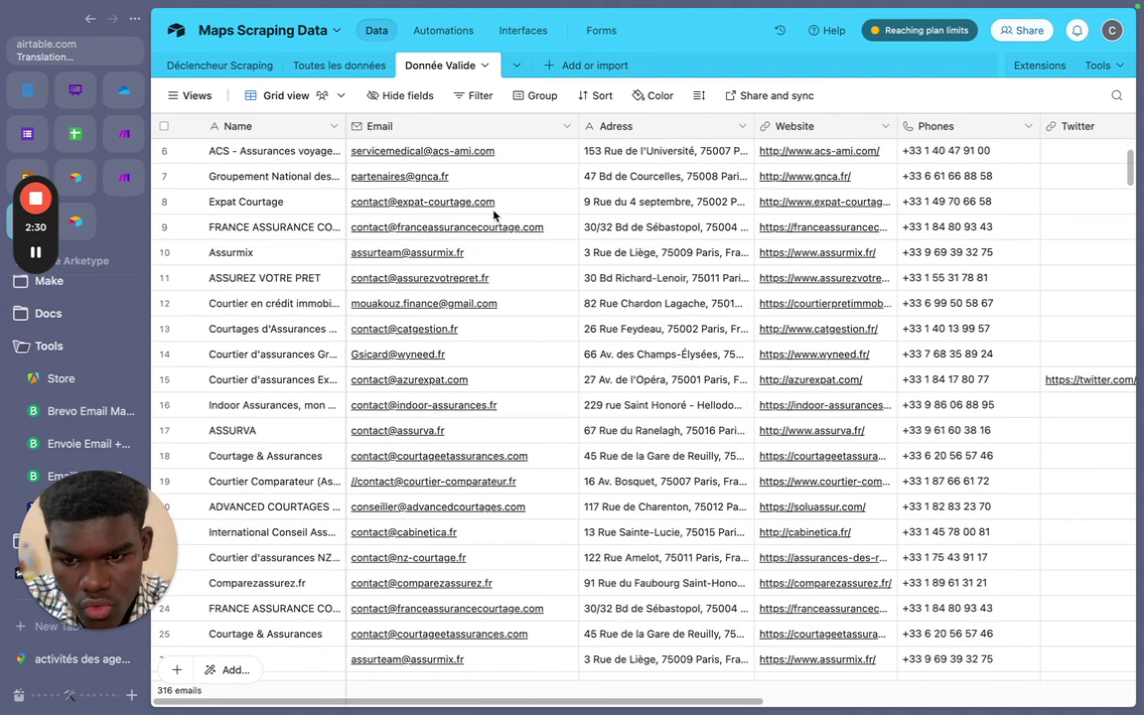
pyautogui.scroll(-20, 437, 318)
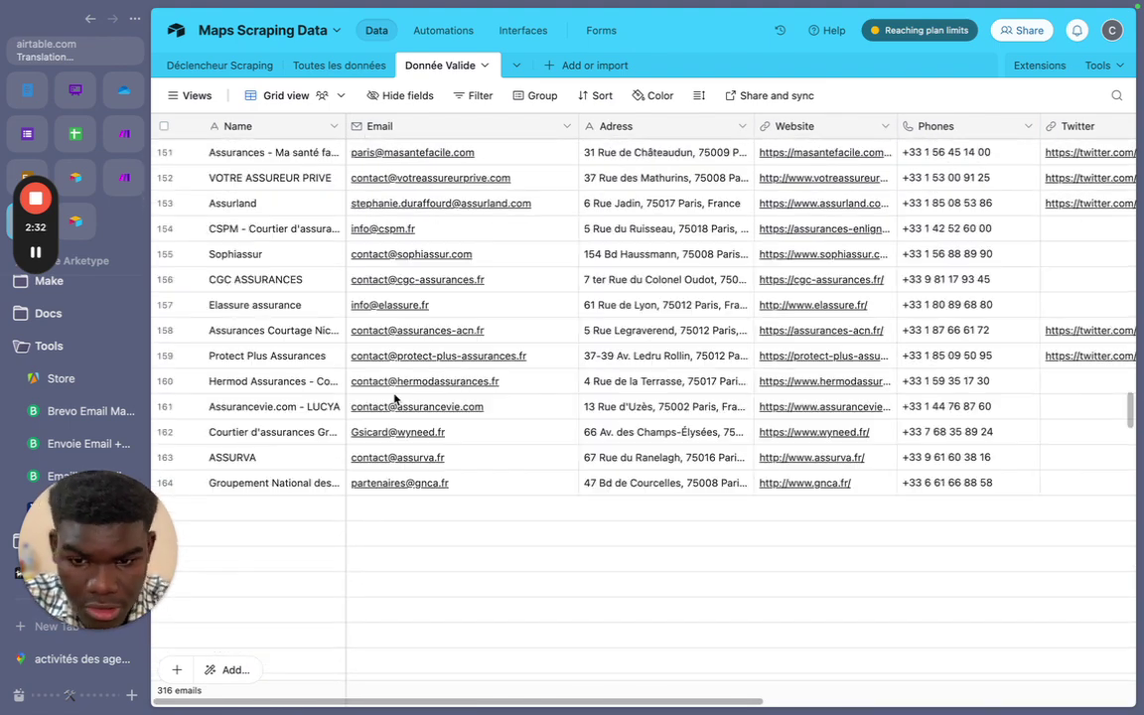
pyautogui.scroll(-15, 365, 552)
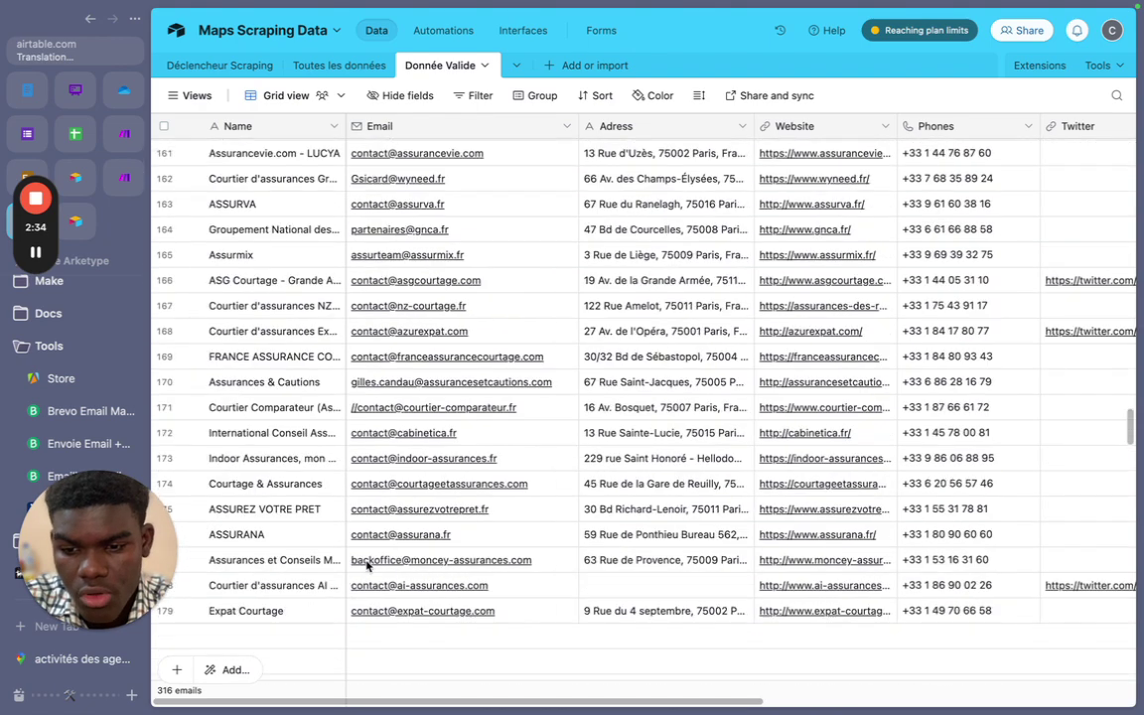
pyautogui.scroll(-10, 452, 327)
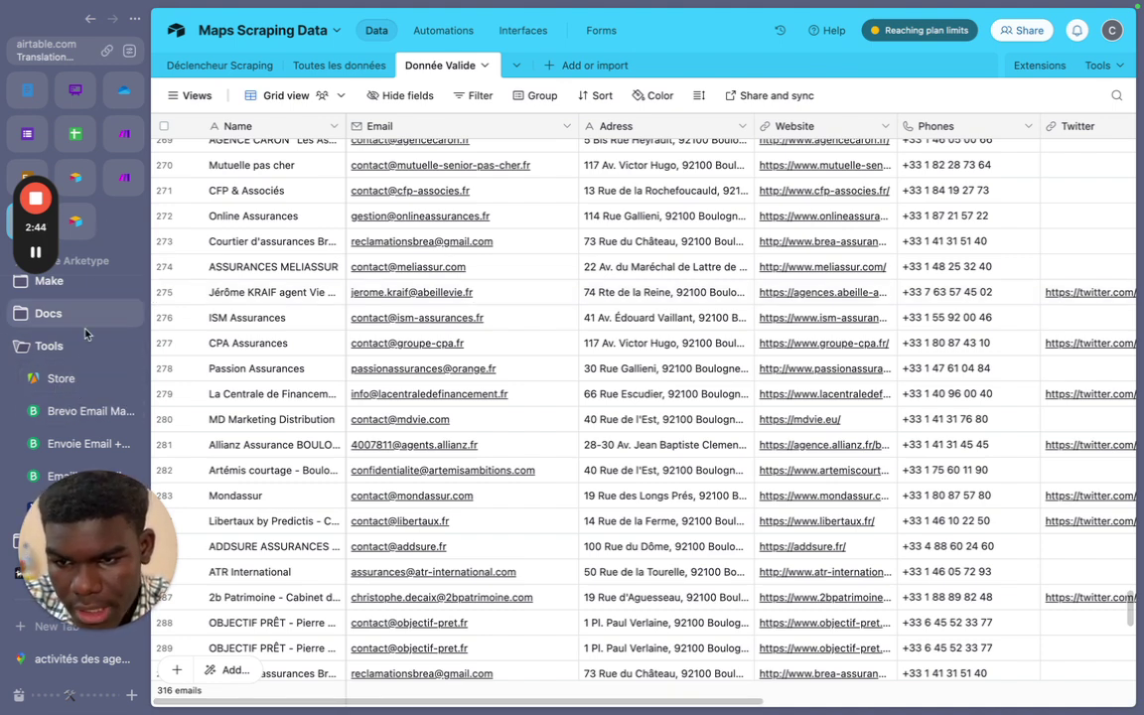
# - Switch to the Maps Scraping Automation scenario in Make and open the settings of the Apify Run an Actor module
pyautogui.moveTo(77, 561); pyautogui.dragTo(276, 434)
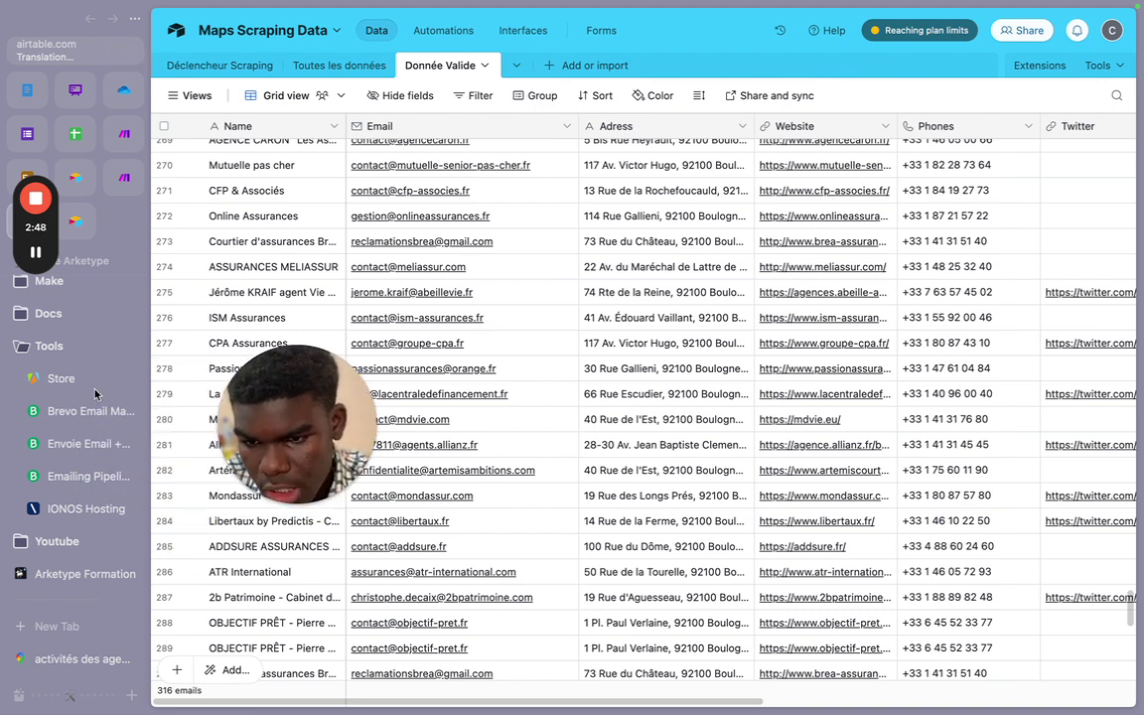
pyautogui.click(123, 139)
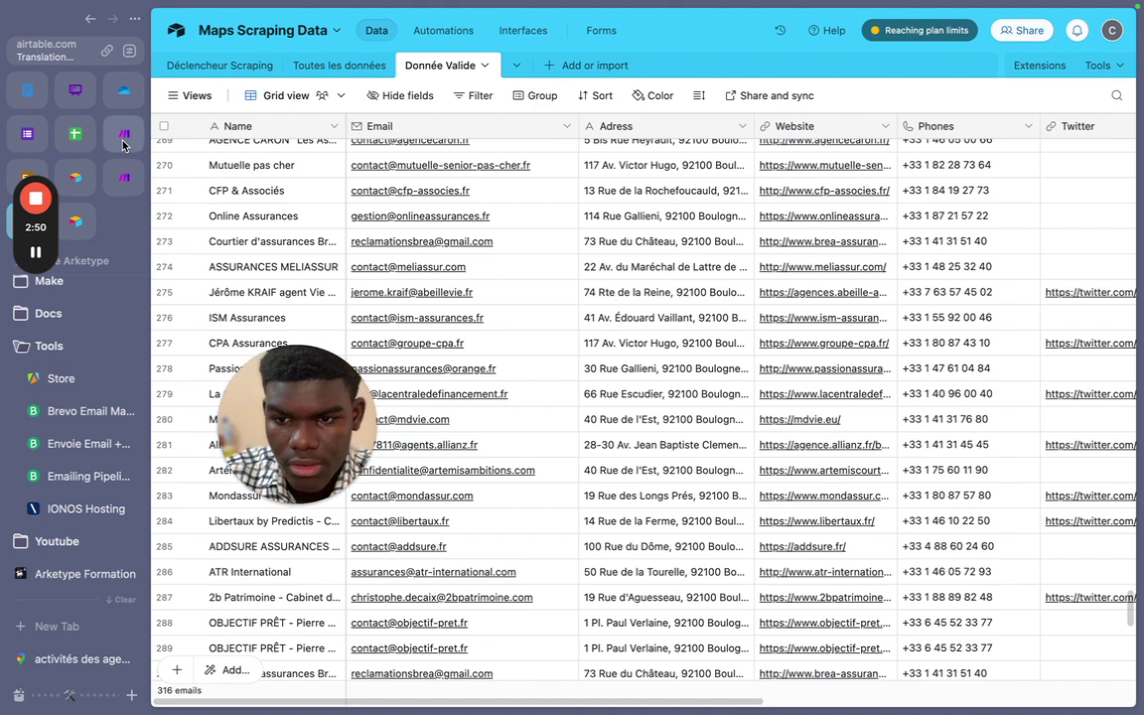
pyautogui.moveTo(473, 395); pyautogui.dragTo(556, 276)
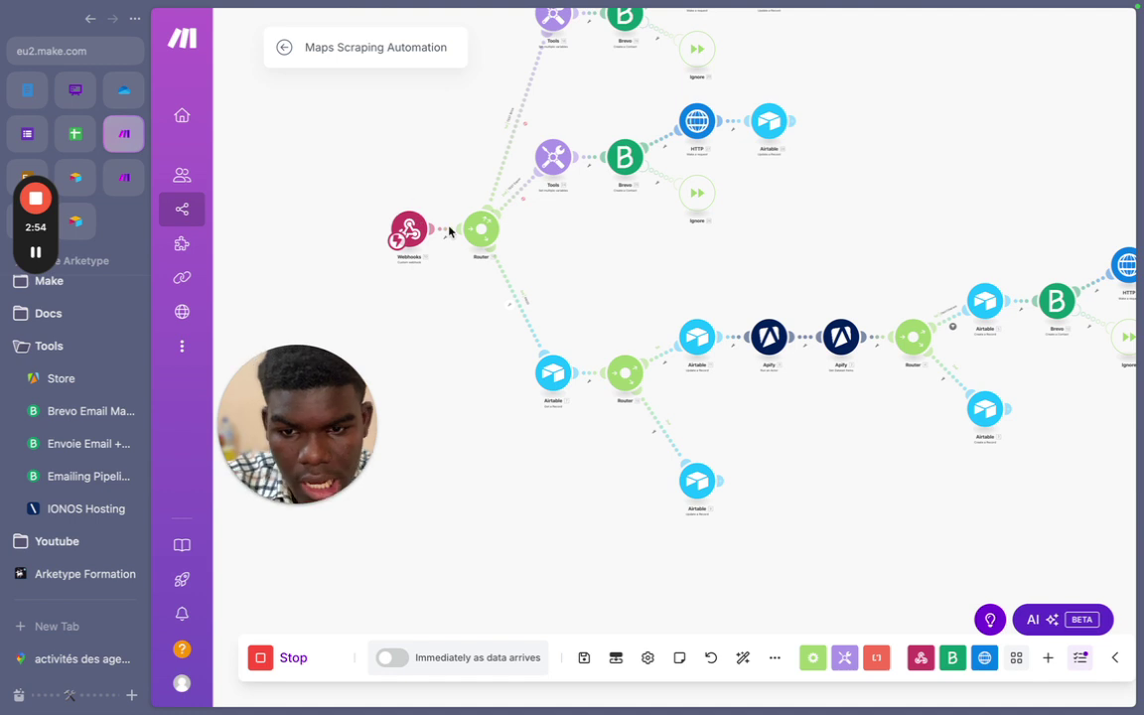
pyautogui.scroll(5, 619, 287)
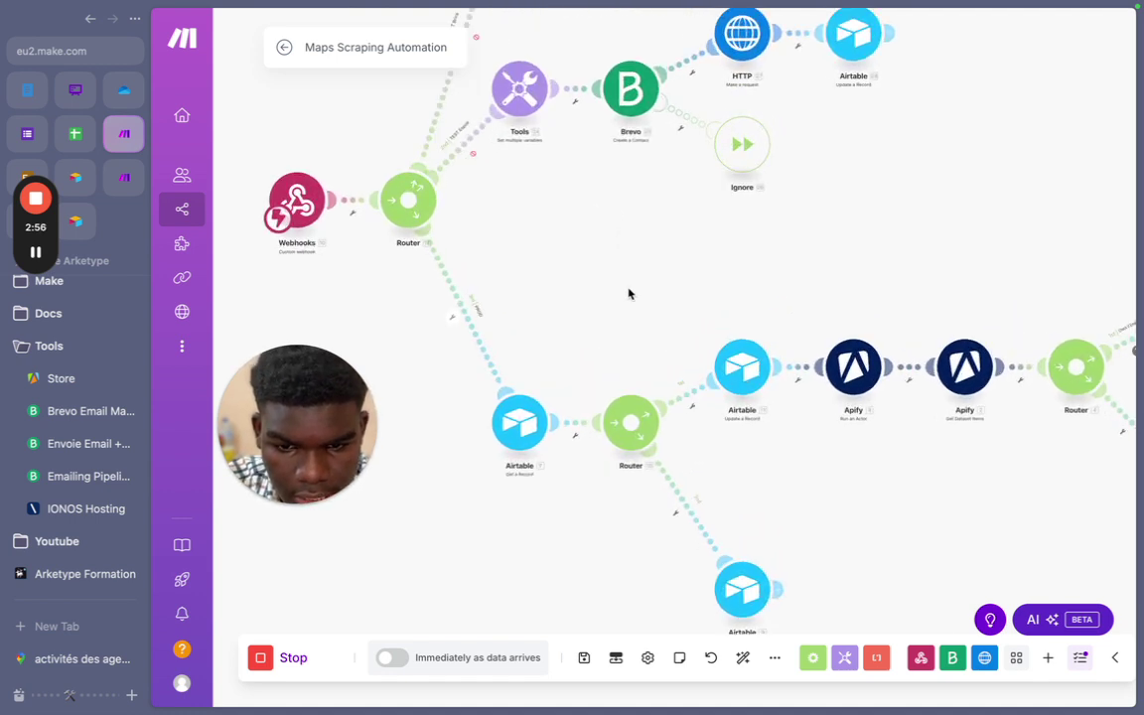
pyautogui.hscroll(5, 486, 240)
pyautogui.scroll(-2, 486, 240)
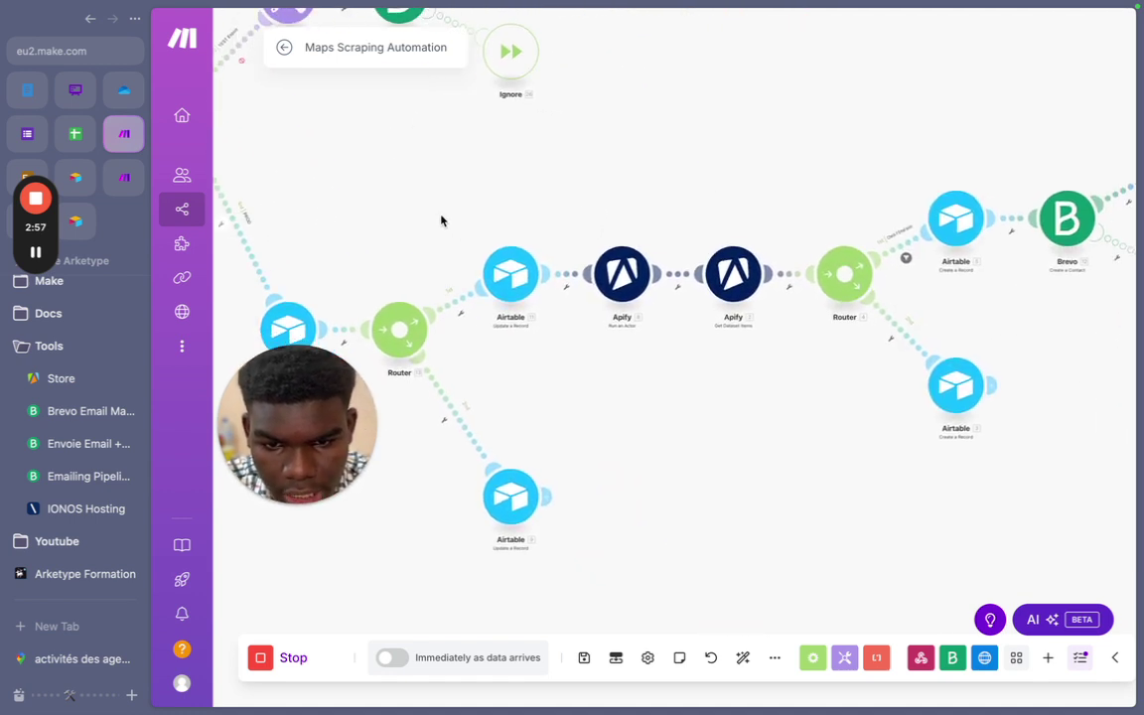
pyautogui.click(623, 285)
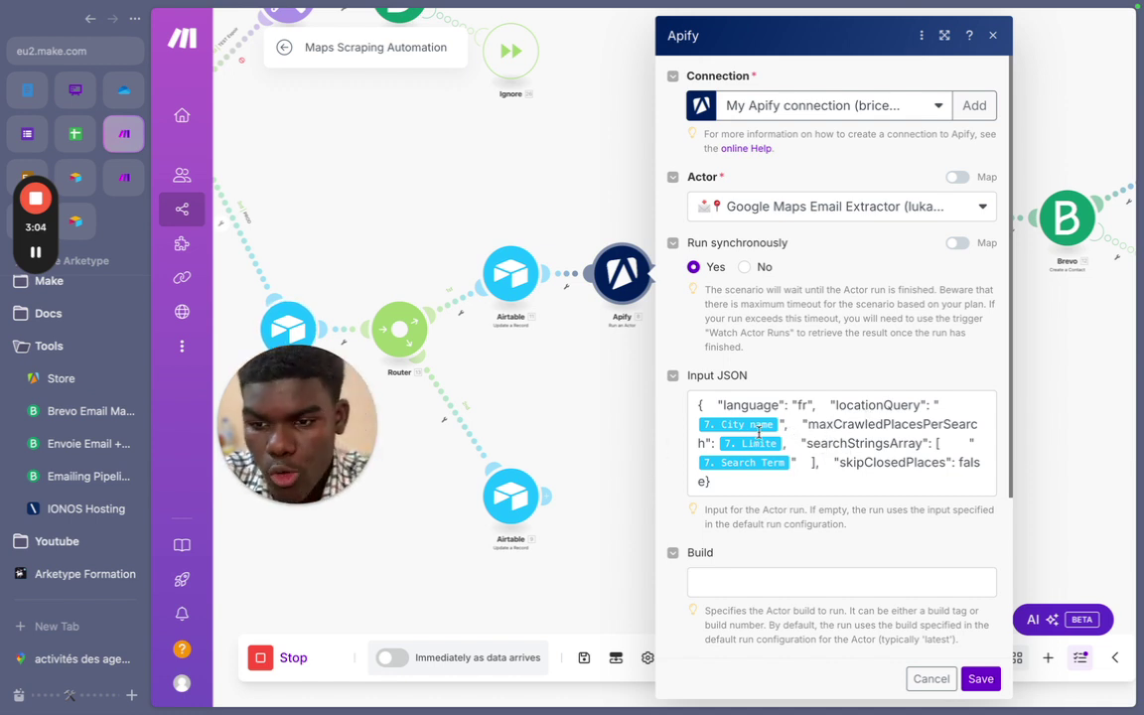
# - Close the Apify module settings and switch to the Apify Store to browse its available scraping Actors
pyautogui.click(625, 410)
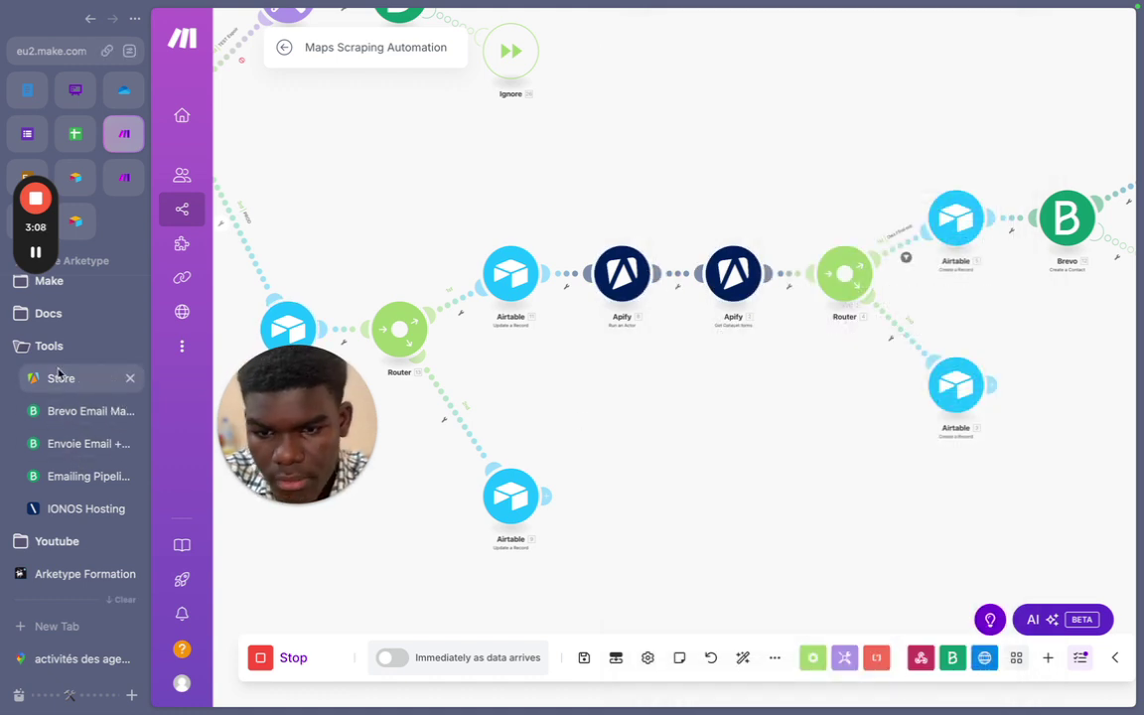
pyautogui.click(60, 378)
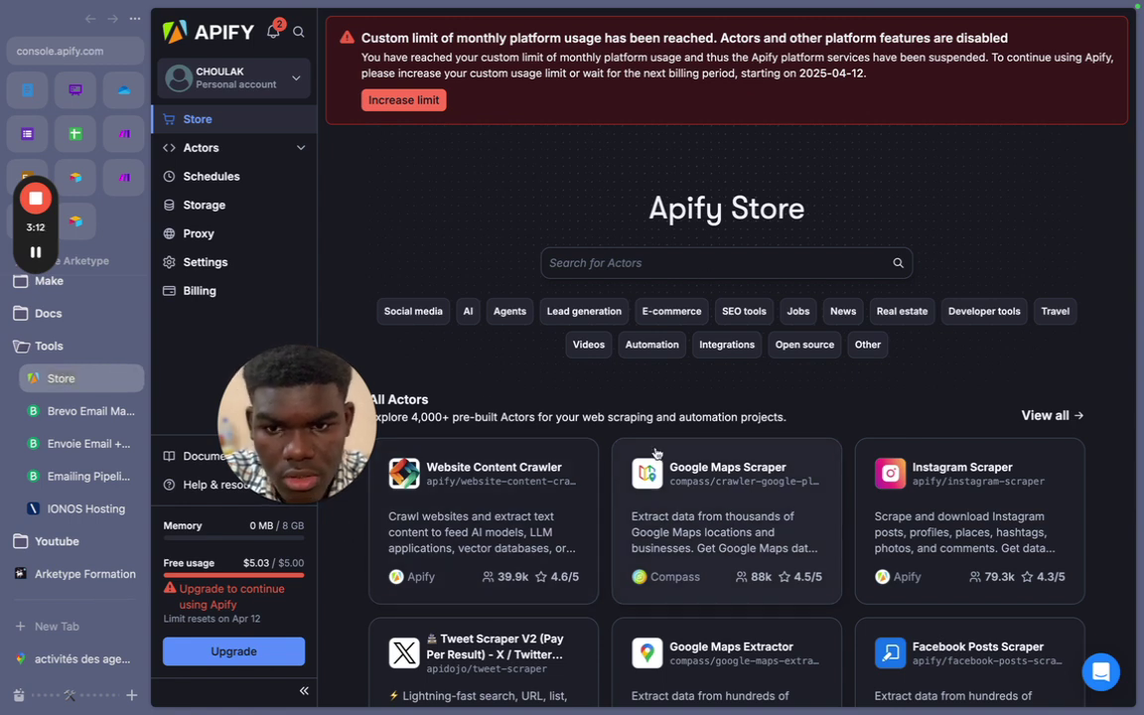
pyautogui.scroll(-5, 655, 453)
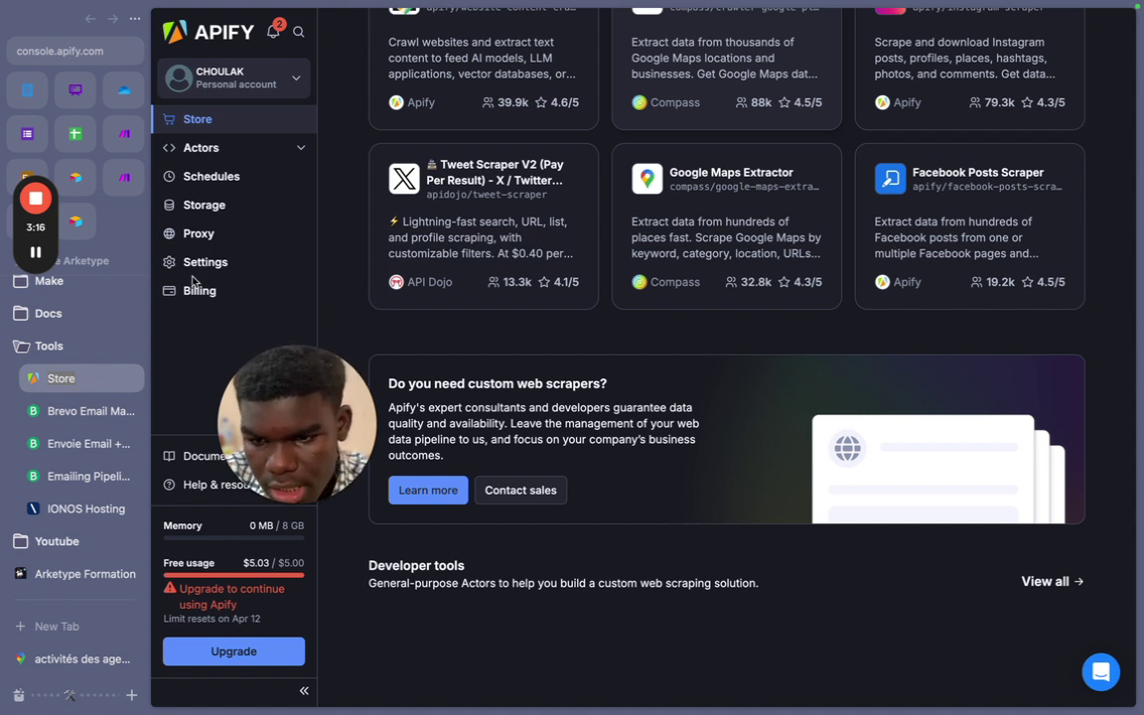
pyautogui.press('pagedown')
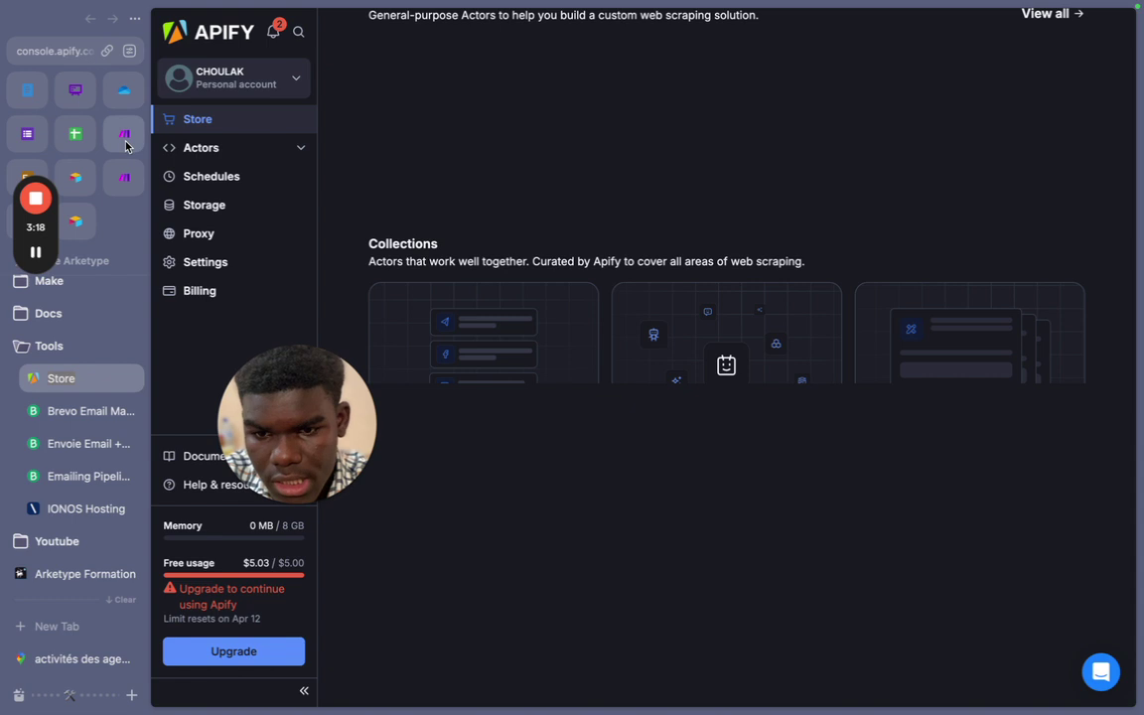
# - Return to the Maps Scraping Automation scenario in Make and examine the modules from Apify through the router to Brevo and HTTP
pyautogui.click(125, 144)
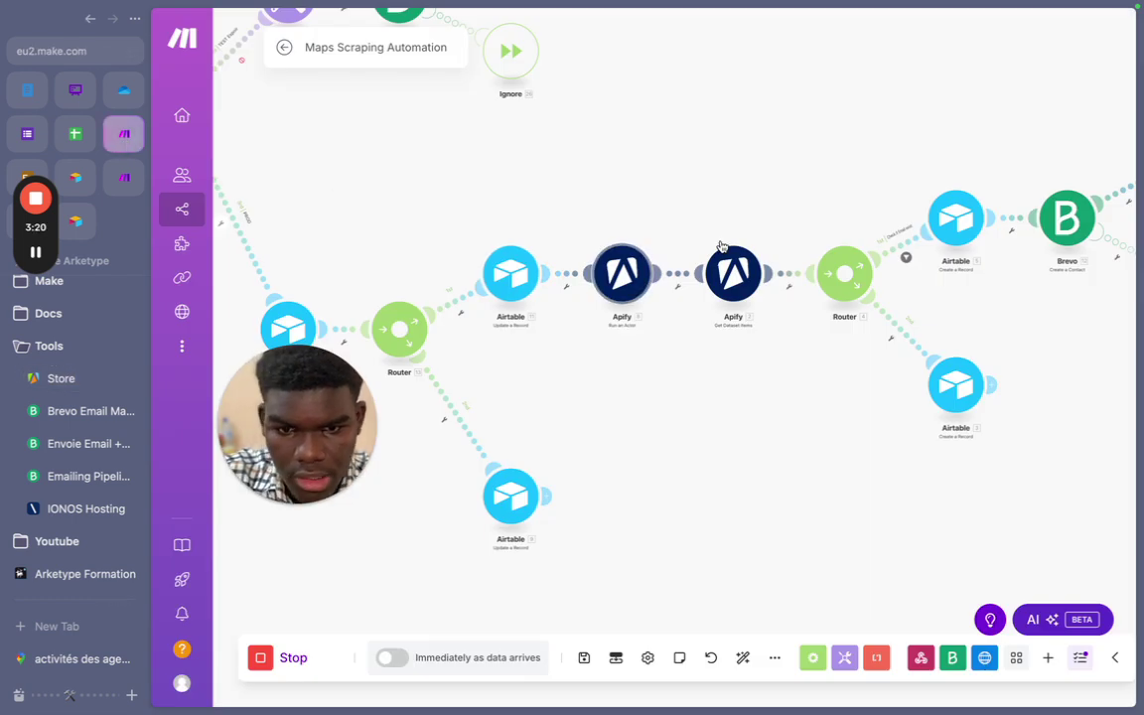
pyautogui.hscroll(3, 628, 209)
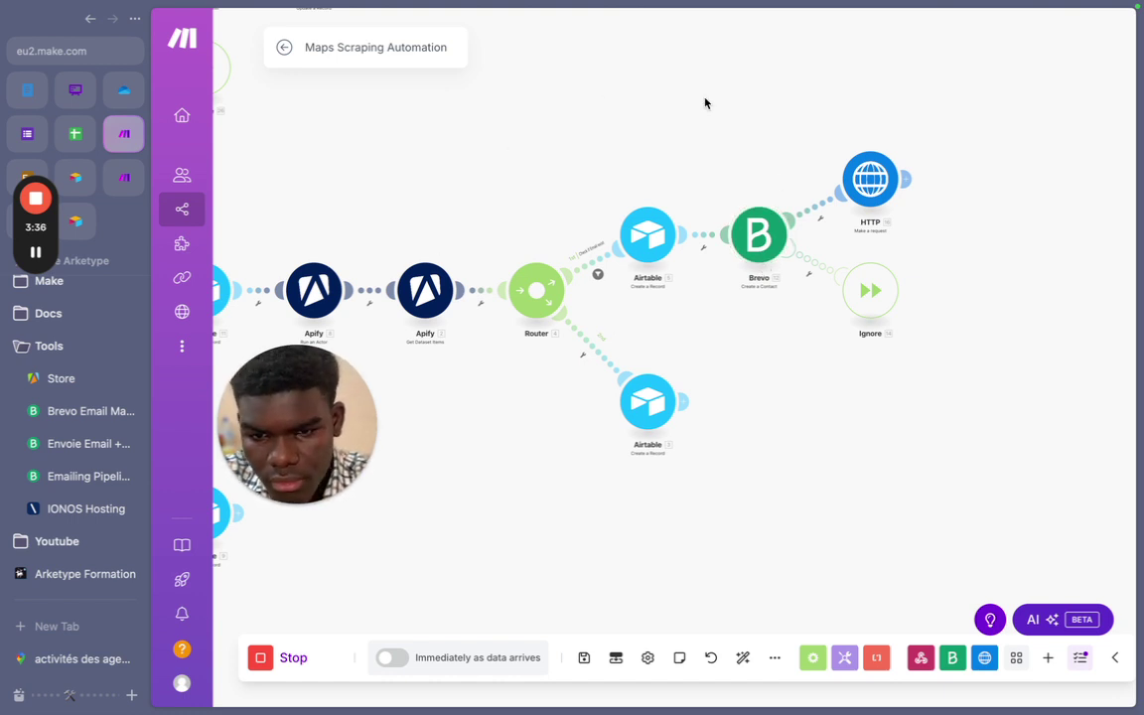
pyautogui.moveTo(460, 218); pyautogui.dragTo(653, 206)
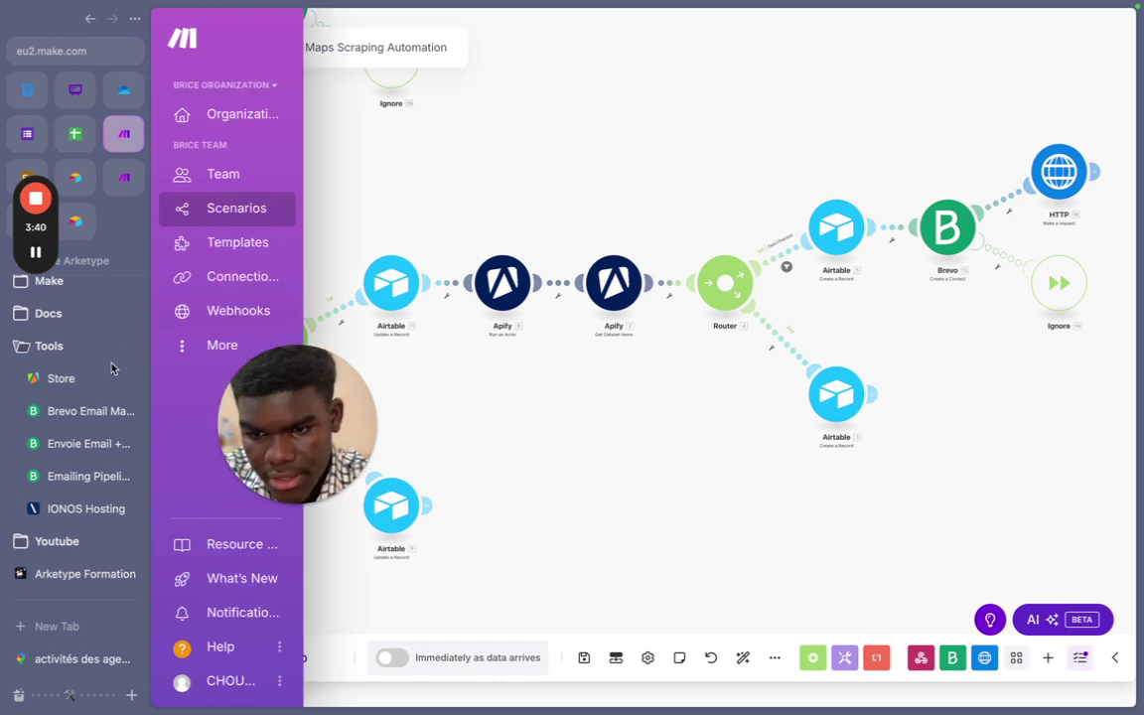
# - Switch to the Brevo lists, open the "Contact - activités des agents et courtiers d'assurances" list and review its contacts and email column
pyautogui.click(77, 420)
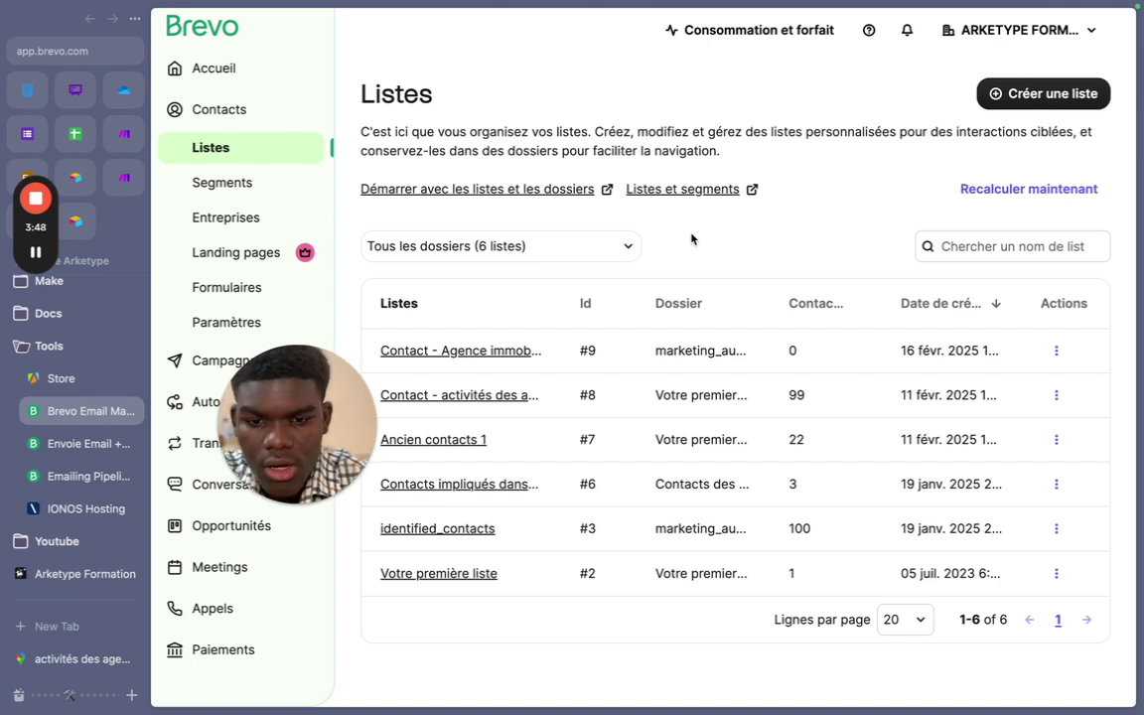
pyautogui.click(524, 397)
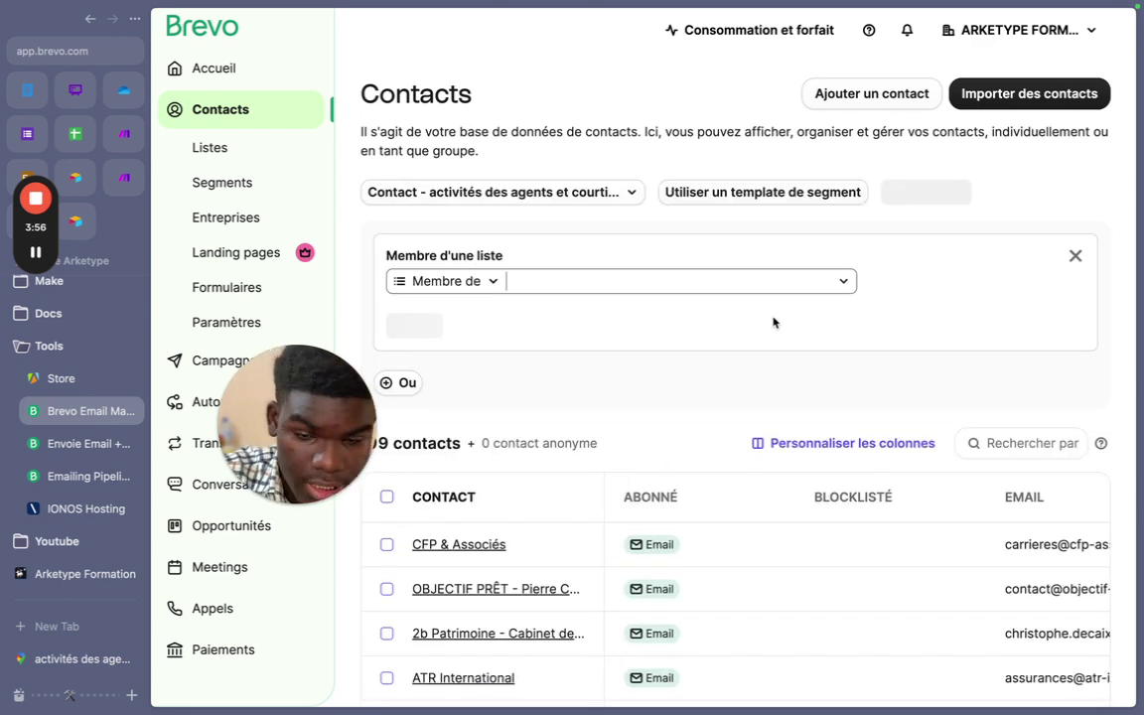
pyautogui.scroll(-2, 696, 524)
pyautogui.scroll(-9, 696, 524)
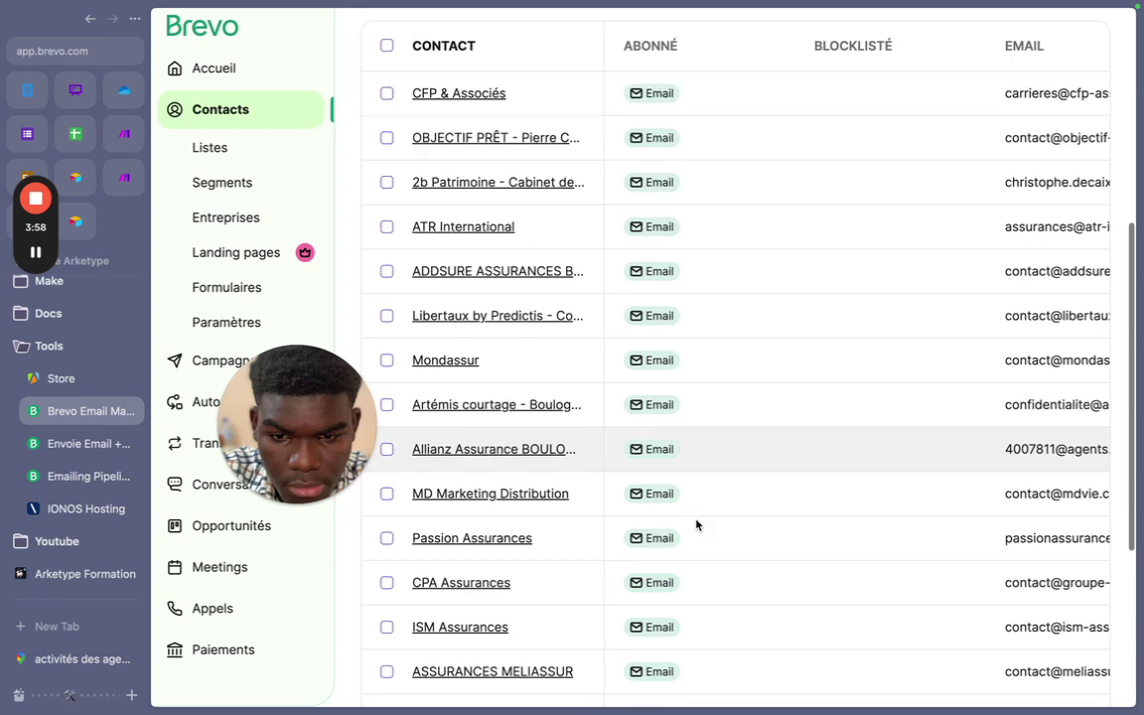
pyautogui.hscroll(3, 811, 501)
pyautogui.scroll(-1, 810, 502)
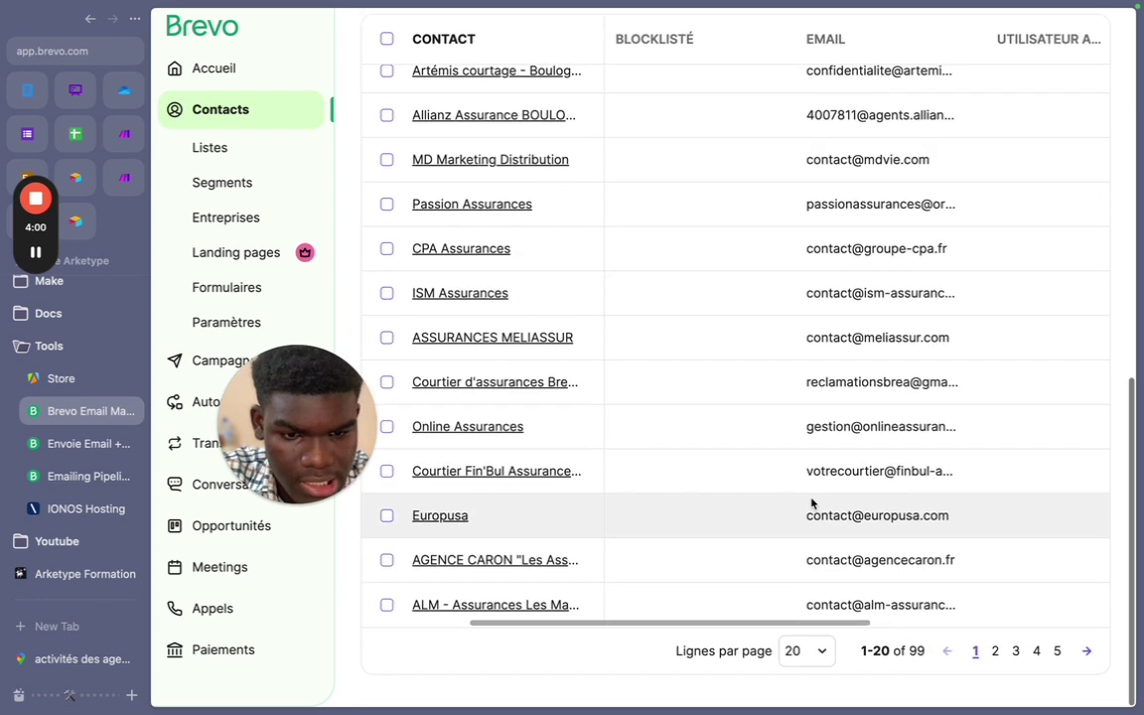
# - Open the Envoie Email automation in Brevo and examine its activity statistics from the triggers to the link-click wait
pyautogui.click(69, 443)
pyautogui.moveTo(815, 243); pyautogui.dragTo(830, 194)
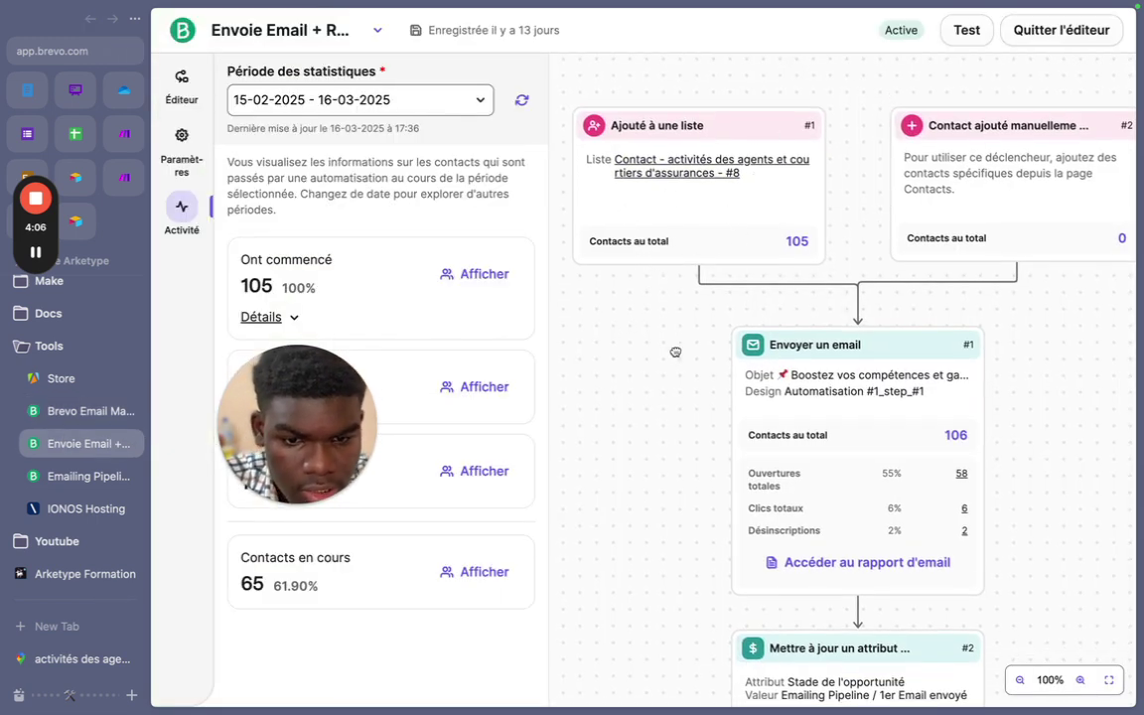
pyautogui.moveTo(674, 355); pyautogui.dragTo(618, 244)
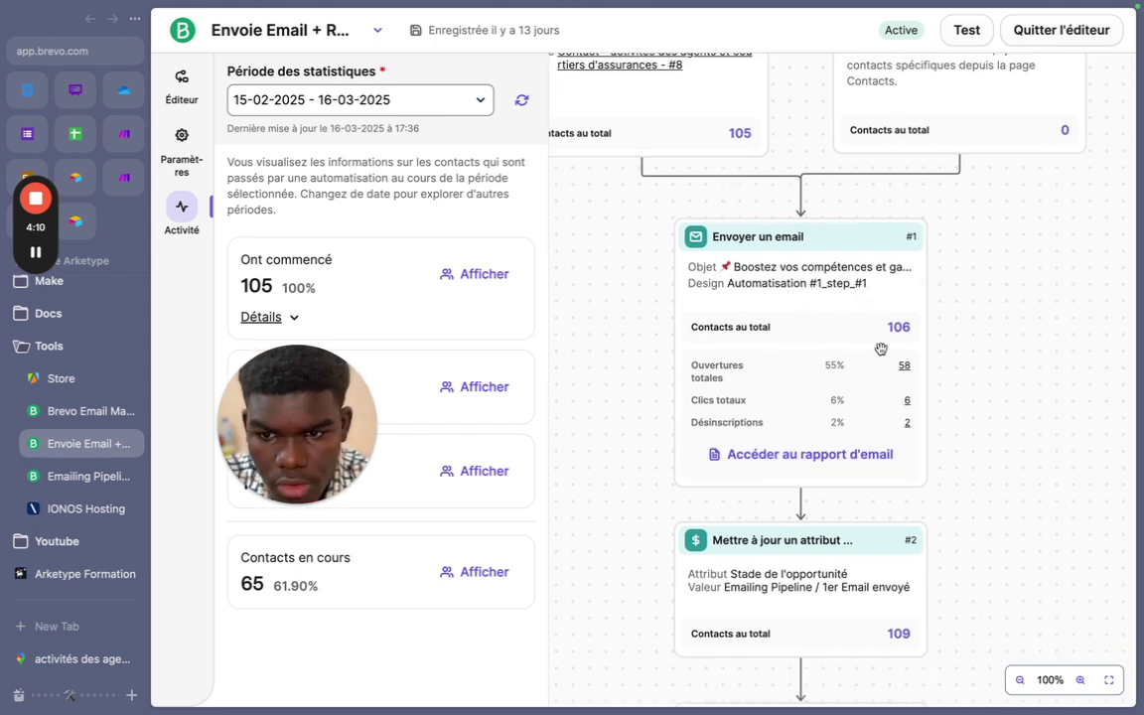
pyautogui.moveTo(983, 354); pyautogui.dragTo(958, 178)
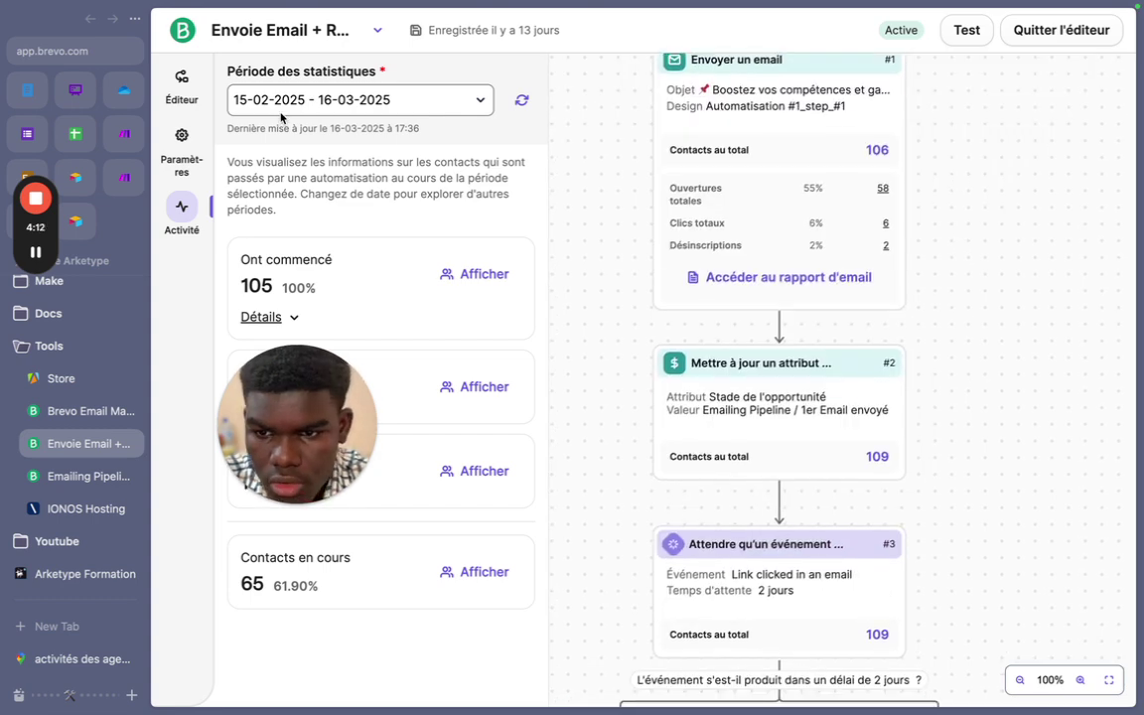
# - Switch the automation to its editor view and open the first Envoyer un email step to review its message and subject
pyautogui.click(183, 87)
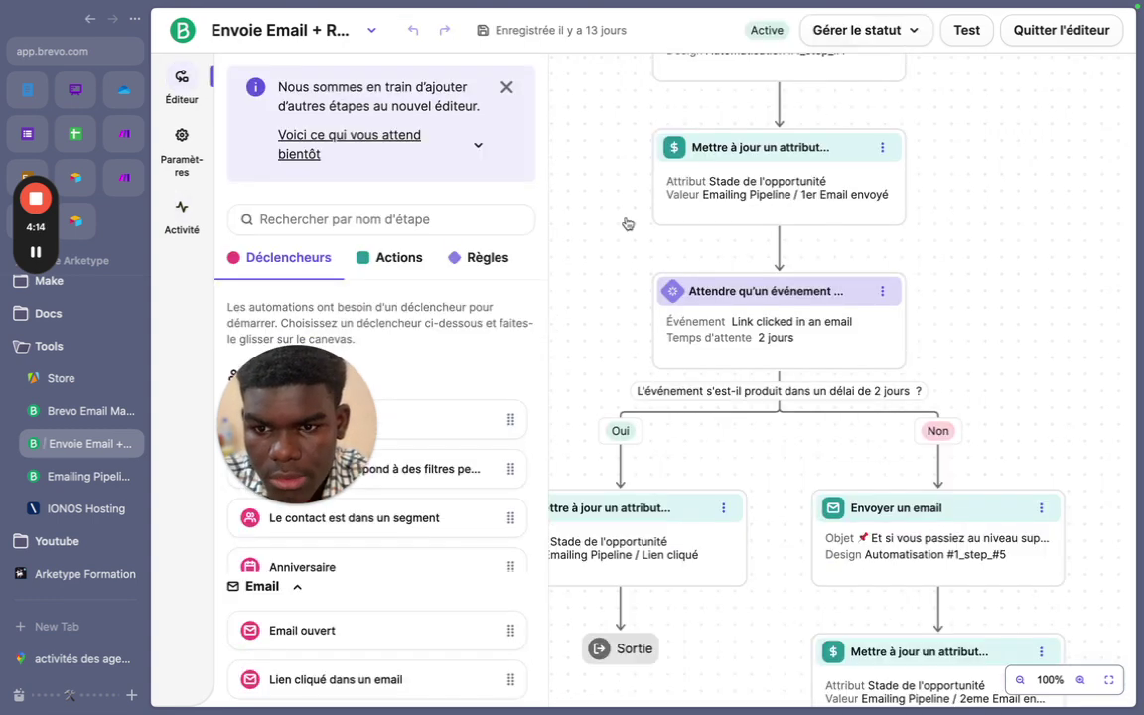
pyautogui.moveTo(909, 357); pyautogui.dragTo(906, 431)
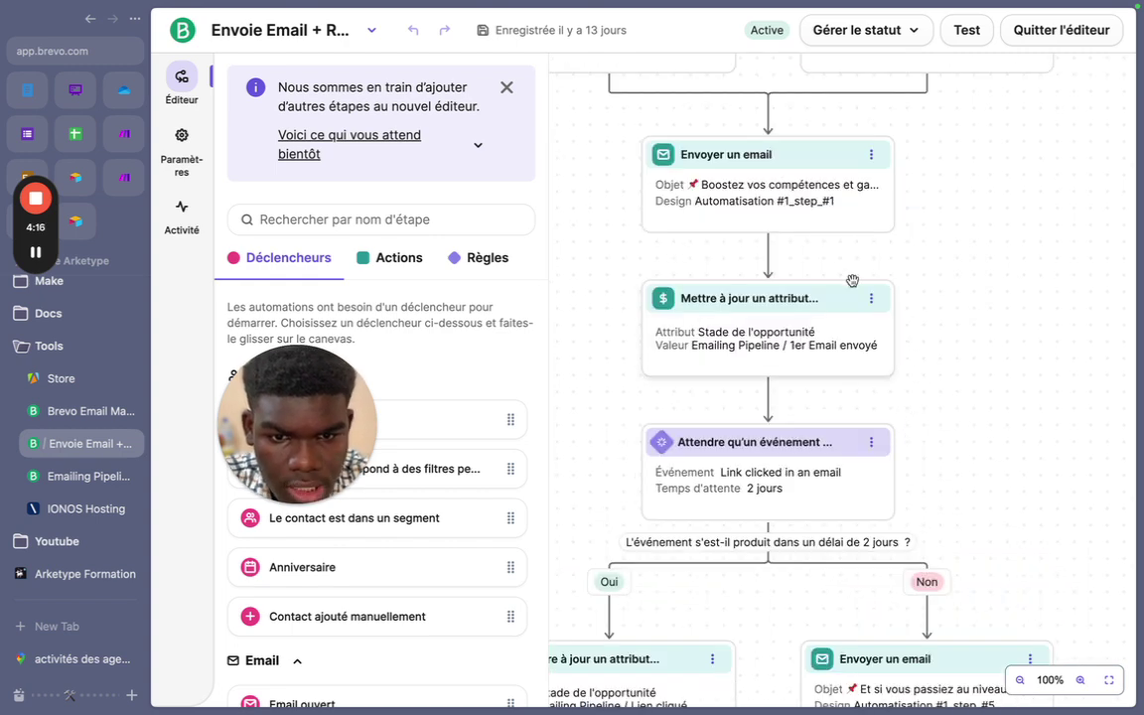
pyautogui.click(830, 212)
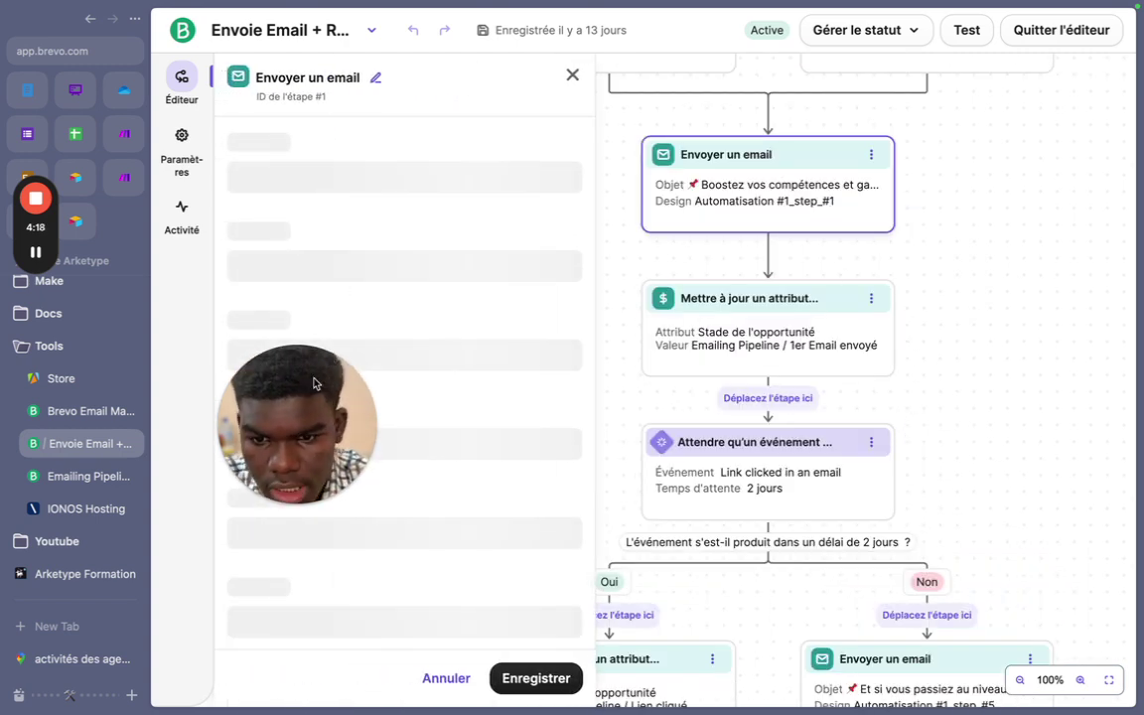
pyautogui.moveTo(309, 442); pyautogui.dragTo(1008, 520)
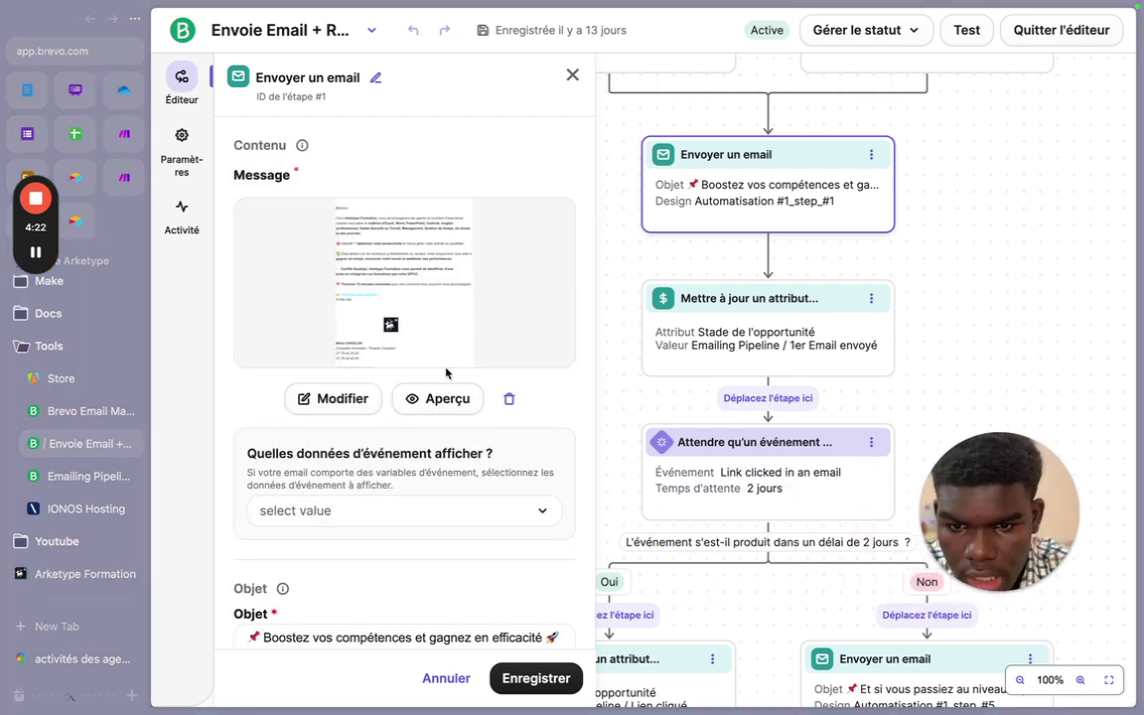
pyautogui.scroll(-1, 378, 566)
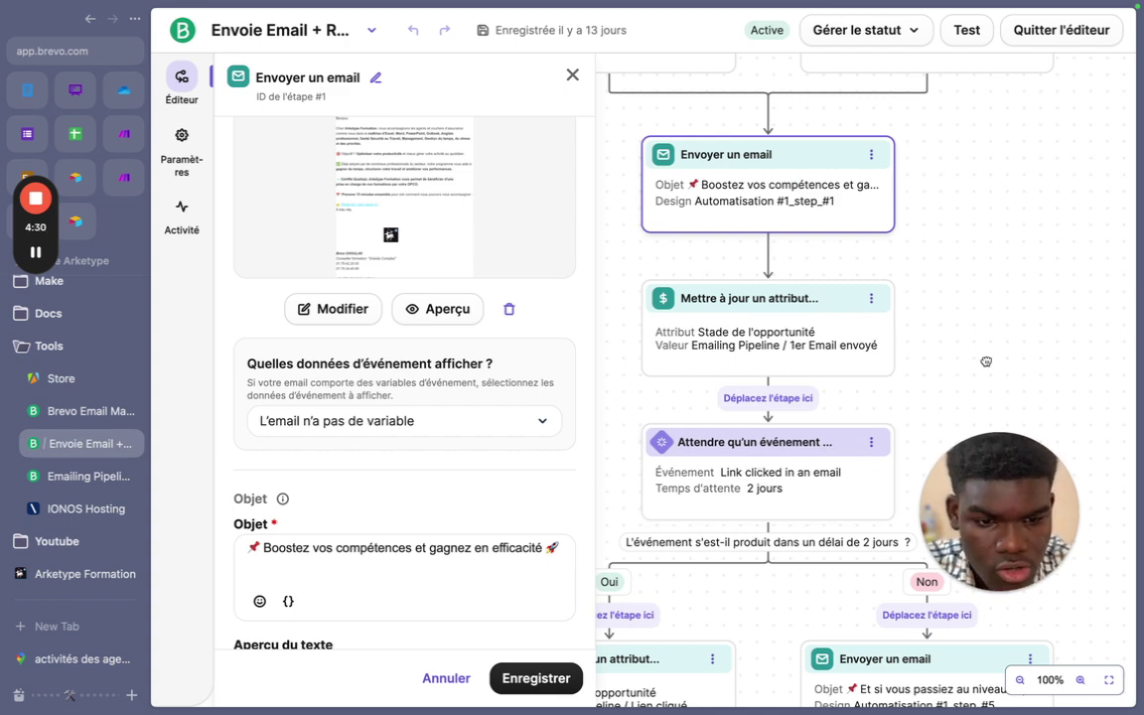
# - Follow the automation flow past the 2-day link-click wait to the second email and its 3-day wait
pyautogui.scroll(-3, 985, 202)
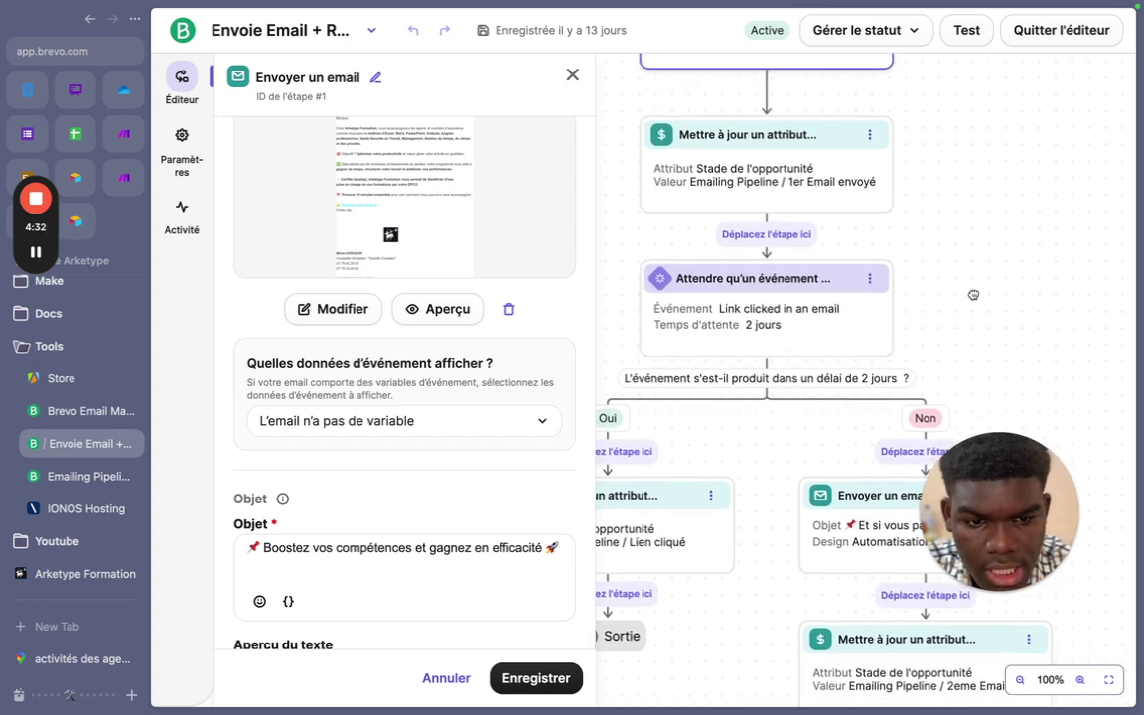
pyautogui.scroll(-3, 1019, 218)
pyautogui.scroll(-3, 1019, 218)
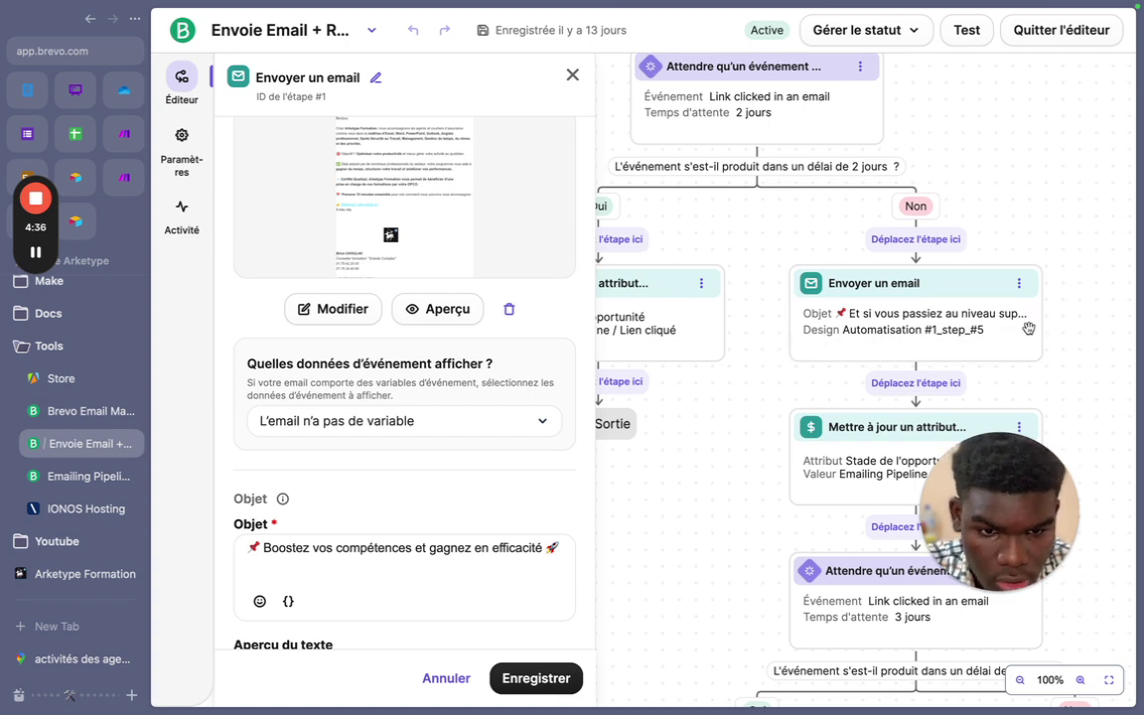
pyautogui.scroll(-4, 1054, 358)
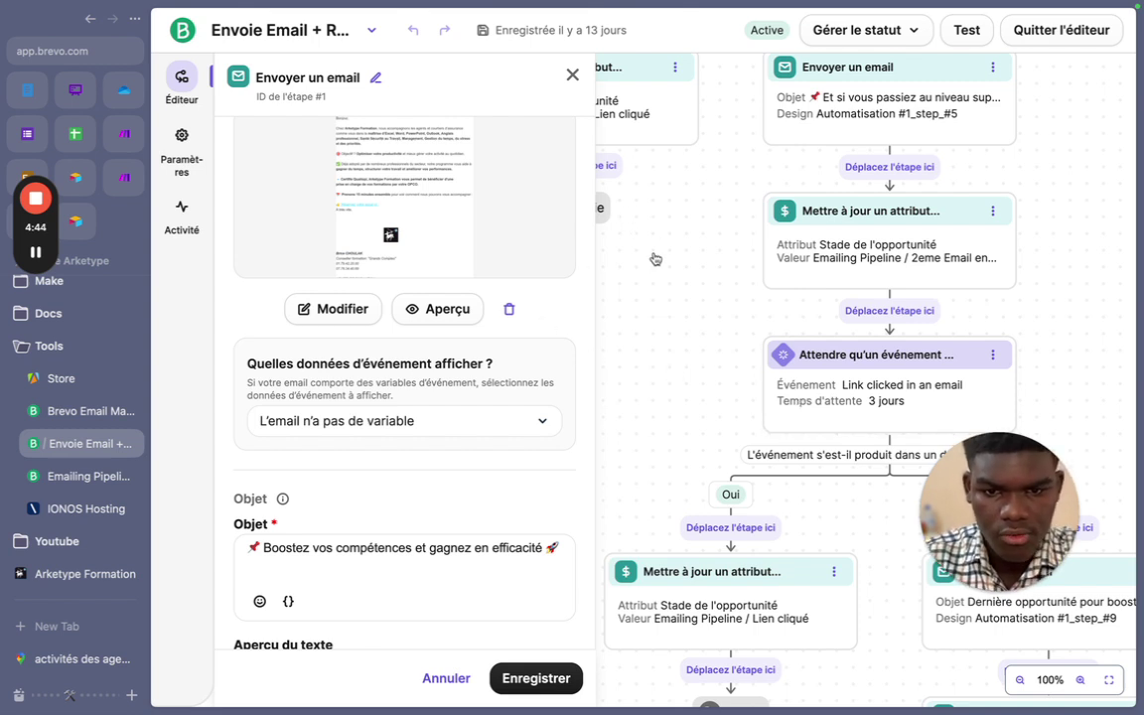
pyautogui.click(714, 352)
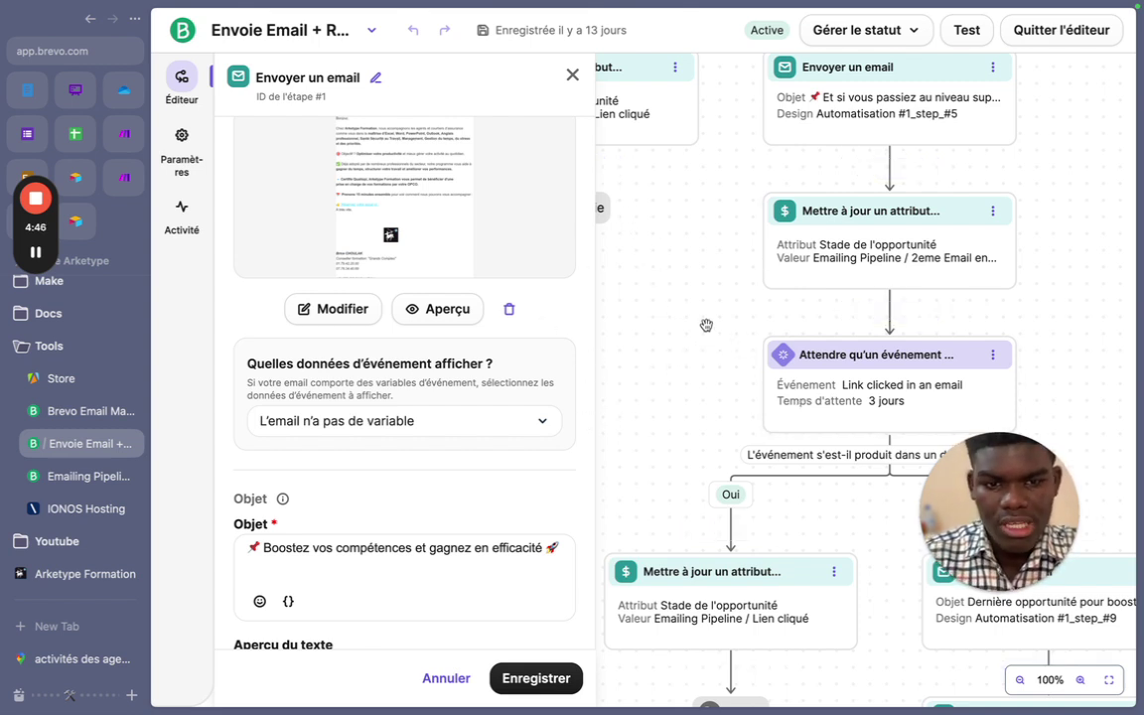
# - Open the Emailing Pipeline in Brevo and review the opportunities in the Nouveau Lead and 1er Email envoyé stages
pyautogui.click(66, 477)
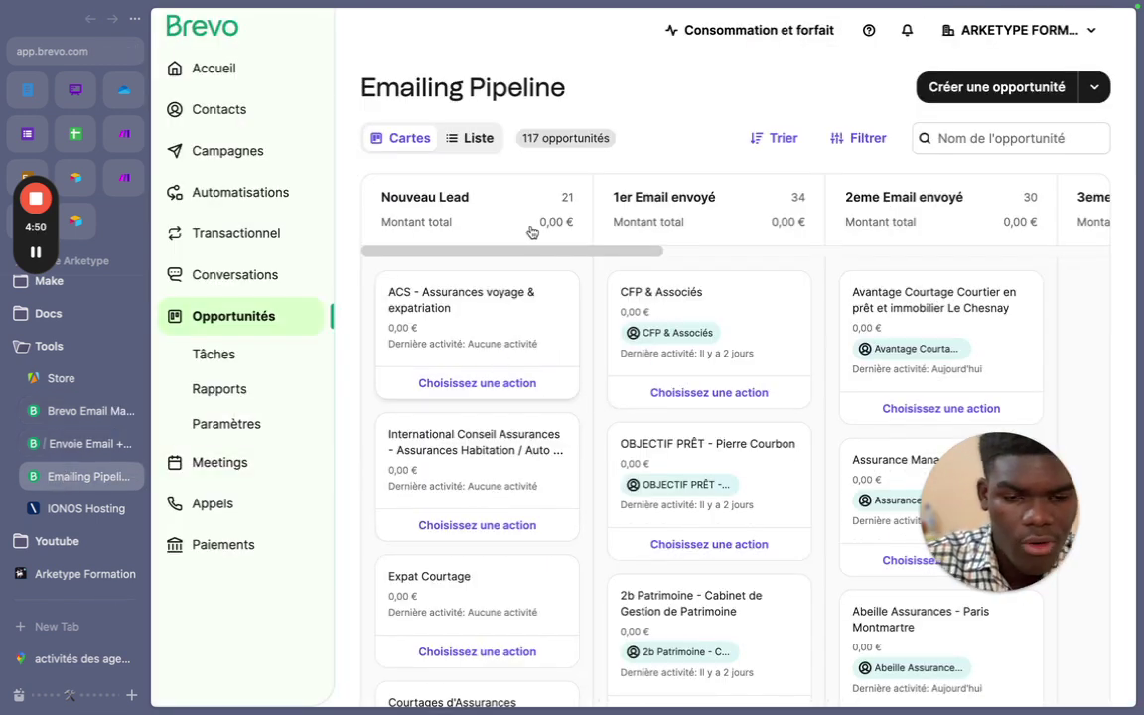
pyautogui.scroll(-5, 663, 466)
pyautogui.scroll(5, 665, 541)
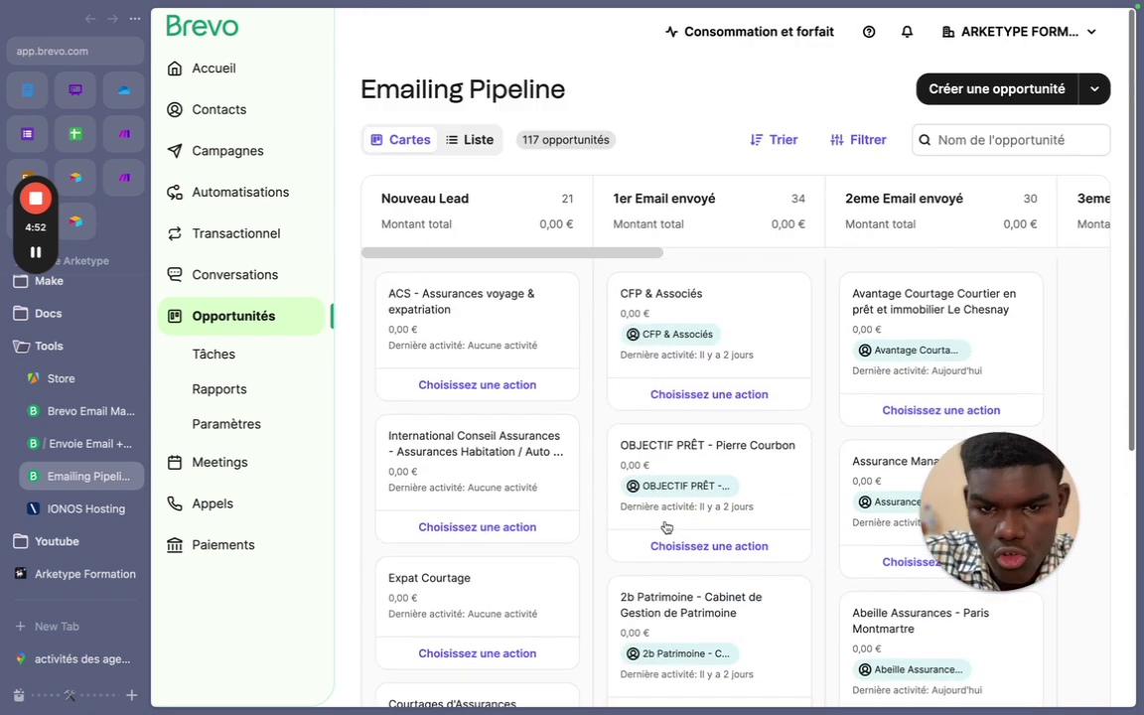
pyautogui.hscroll(2, 685, 403)
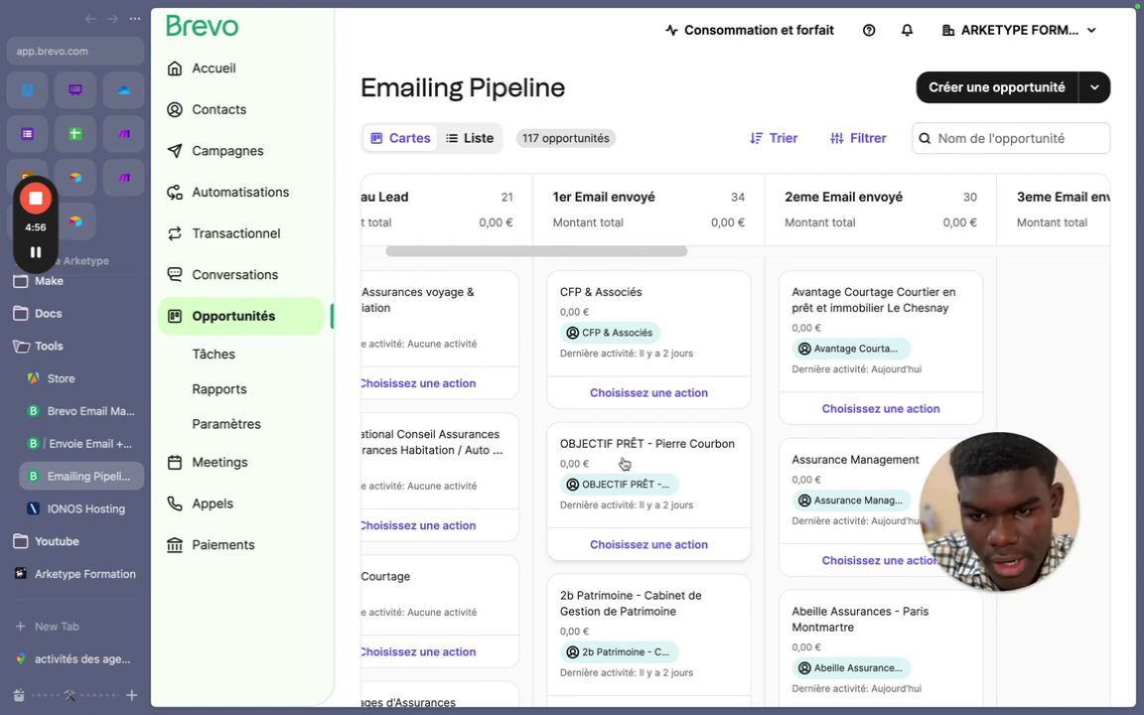
pyautogui.scroll(-5, 626, 427)
pyautogui.scroll(5, 621, 441)
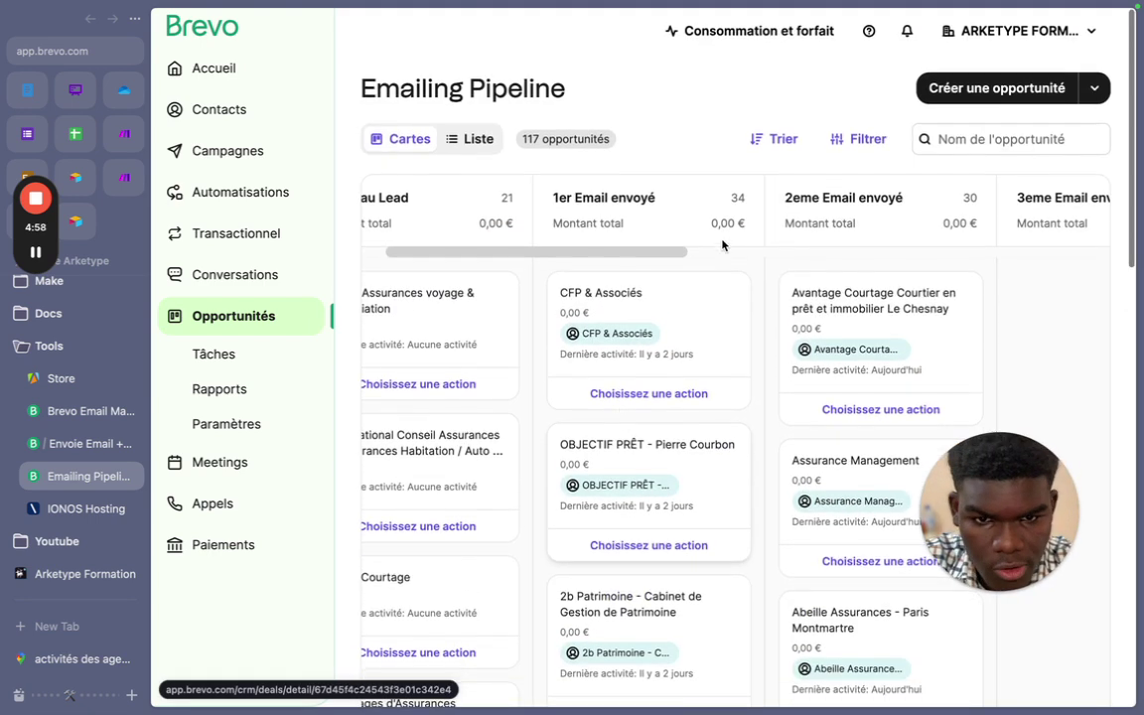
# - Review the opportunities in the 2eme Email envoyé stage of the Emailing Pipeline
pyautogui.hscroll(2, 851, 390)
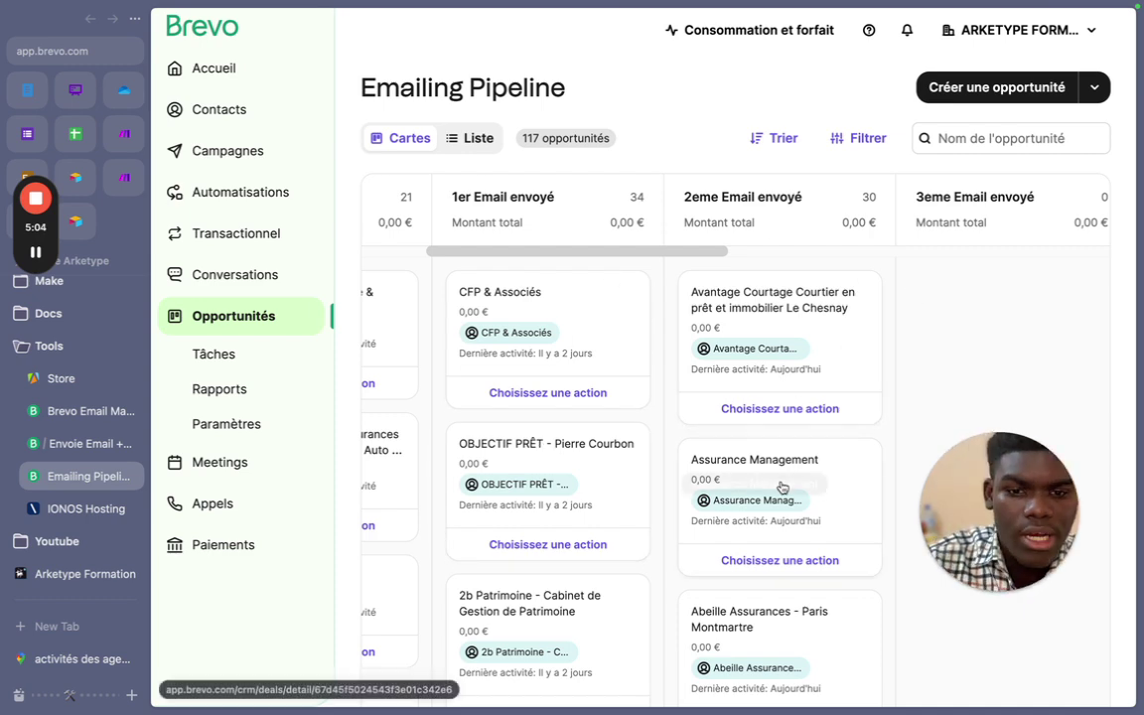
pyautogui.scroll(-5, 805, 298)
pyautogui.scroll(5, 804, 288)
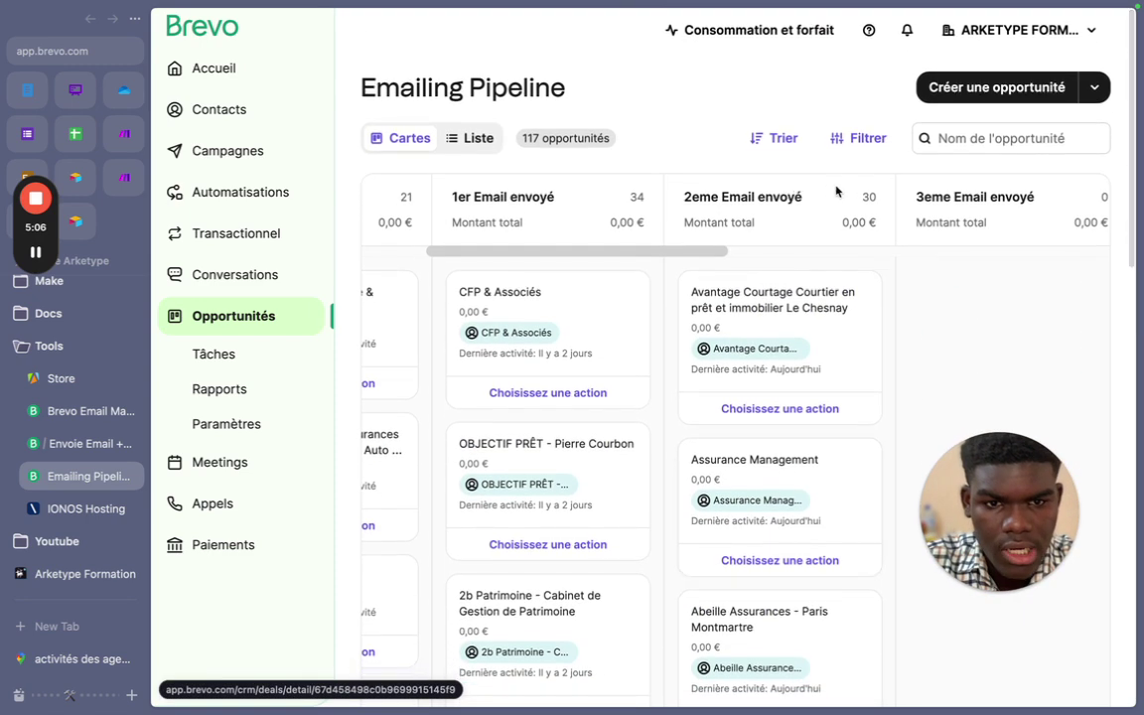
pyautogui.scroll(-6, 813, 363)
pyautogui.scroll(-2, 813, 365)
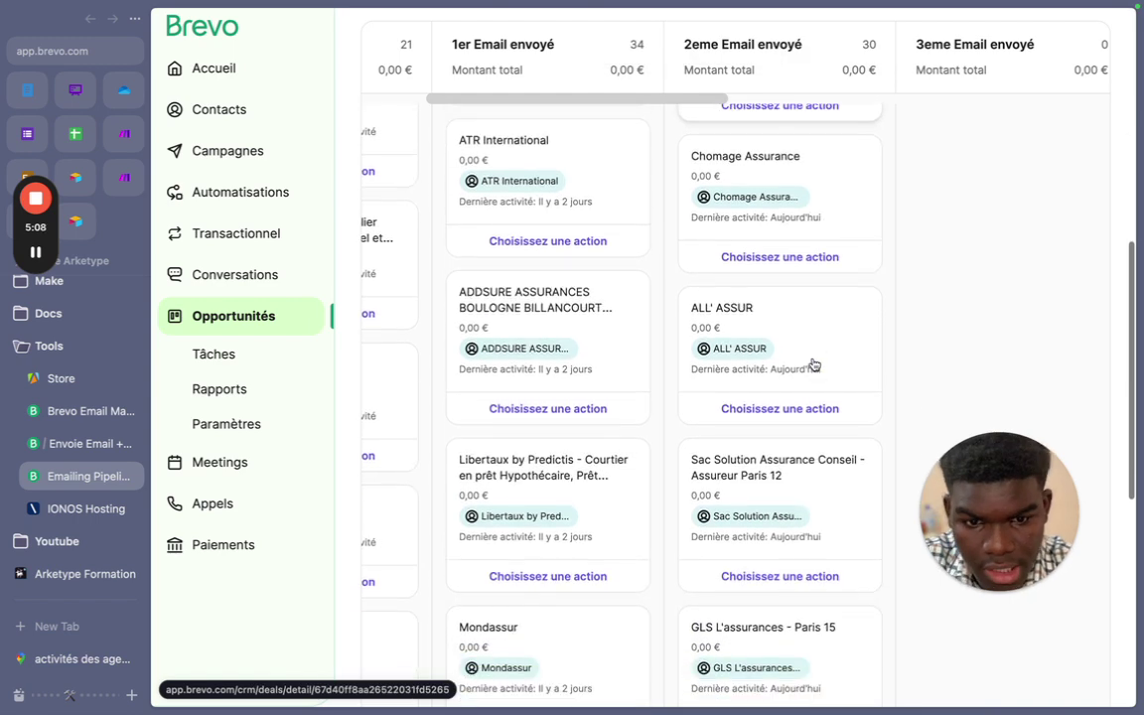
pyautogui.scroll(5, 868, 332)
pyautogui.hscroll(1, 698, 149)
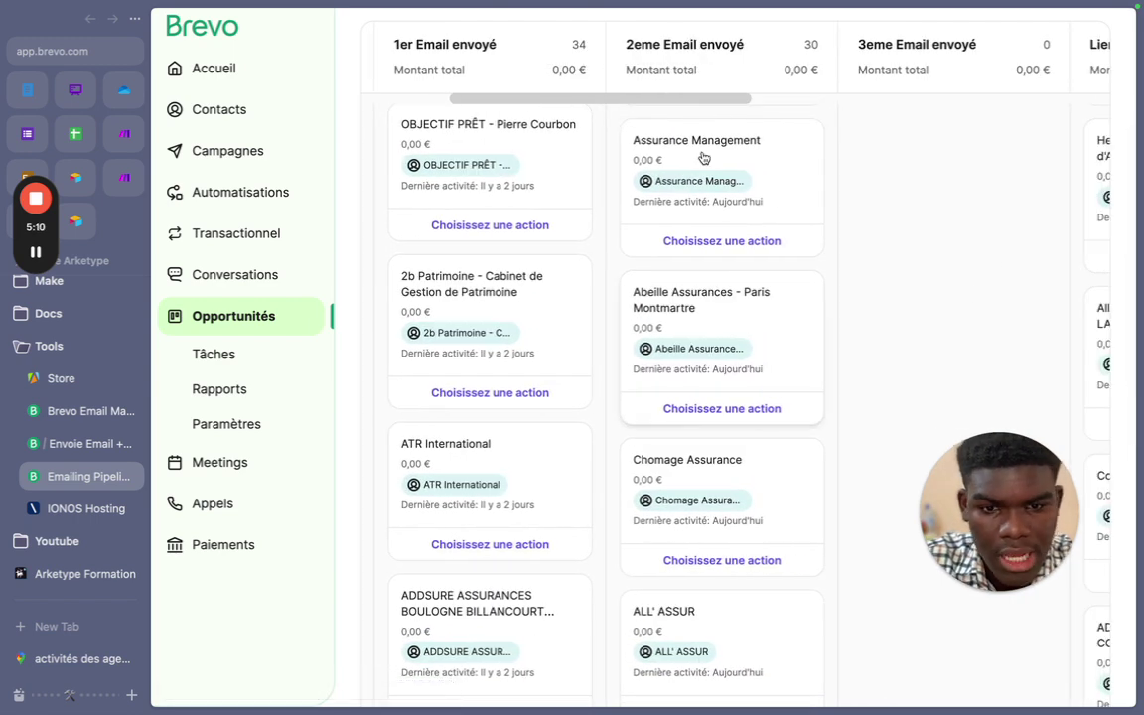
# - Return to the Envoie Email automation and examine the third email branch down to the 7-day wait and its outcomes
pyautogui.click(78, 449)
pyautogui.scroll(-3, 654, 309)
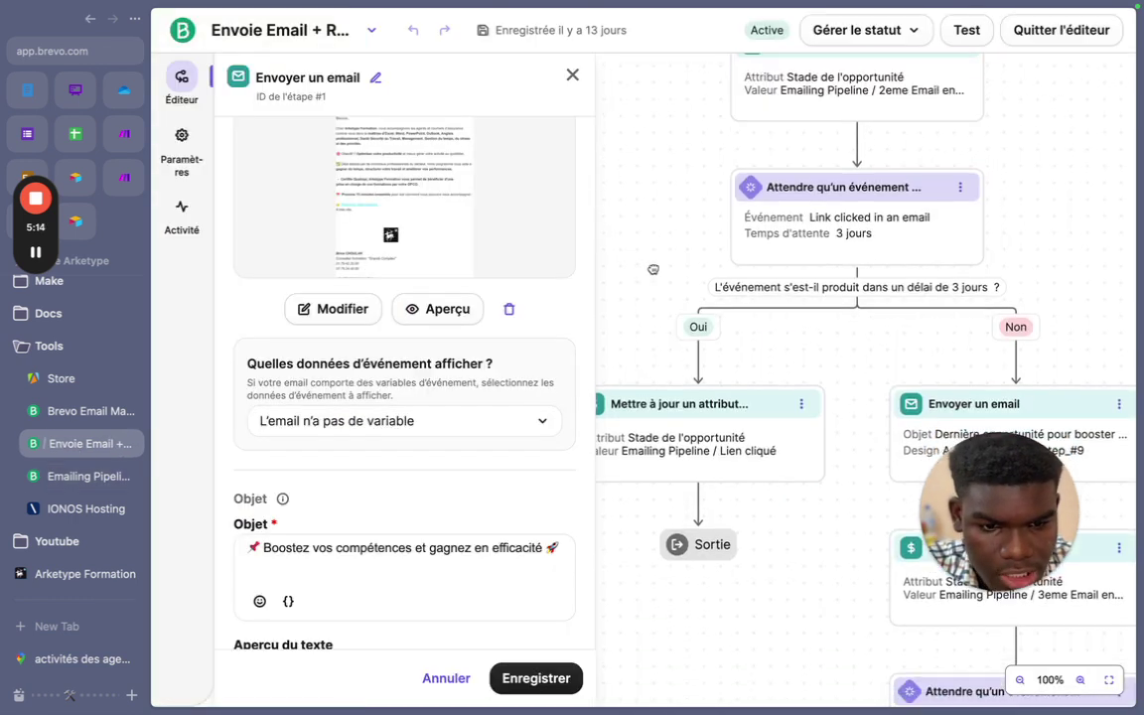
pyautogui.scroll(-5, 685, 570)
pyautogui.hscroll(2, 685, 570)
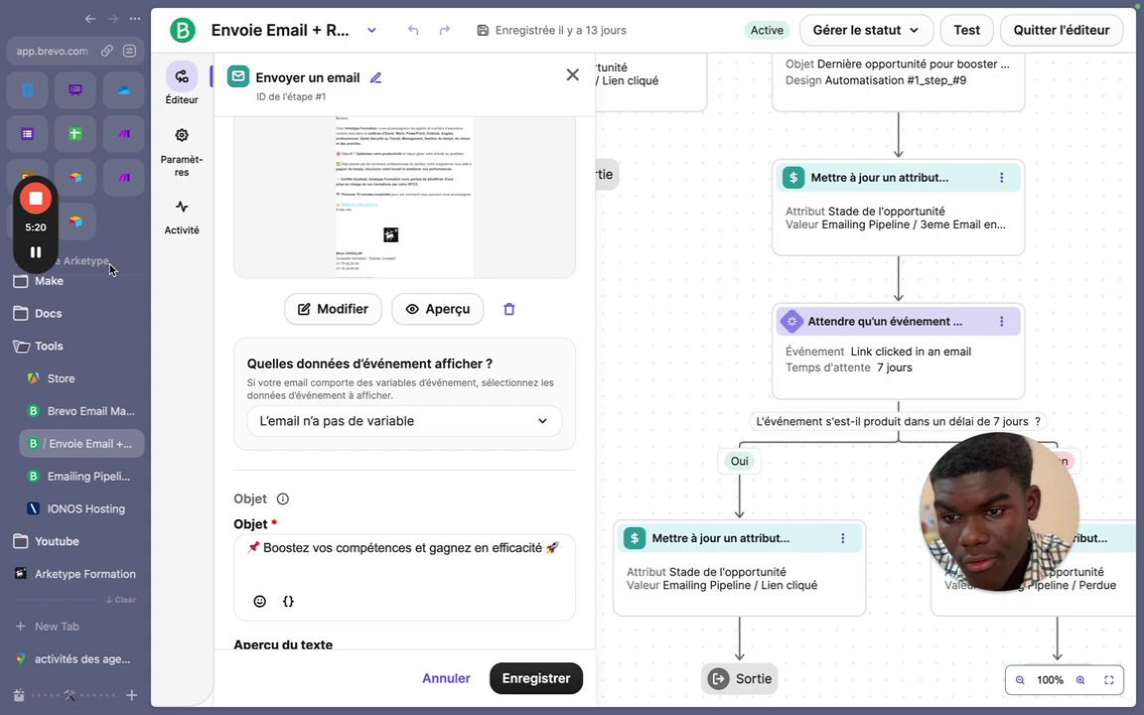
# - Return to the Emailing Pipeline and review the opportunities in the Lien cliqué stage
pyautogui.click(78, 474)
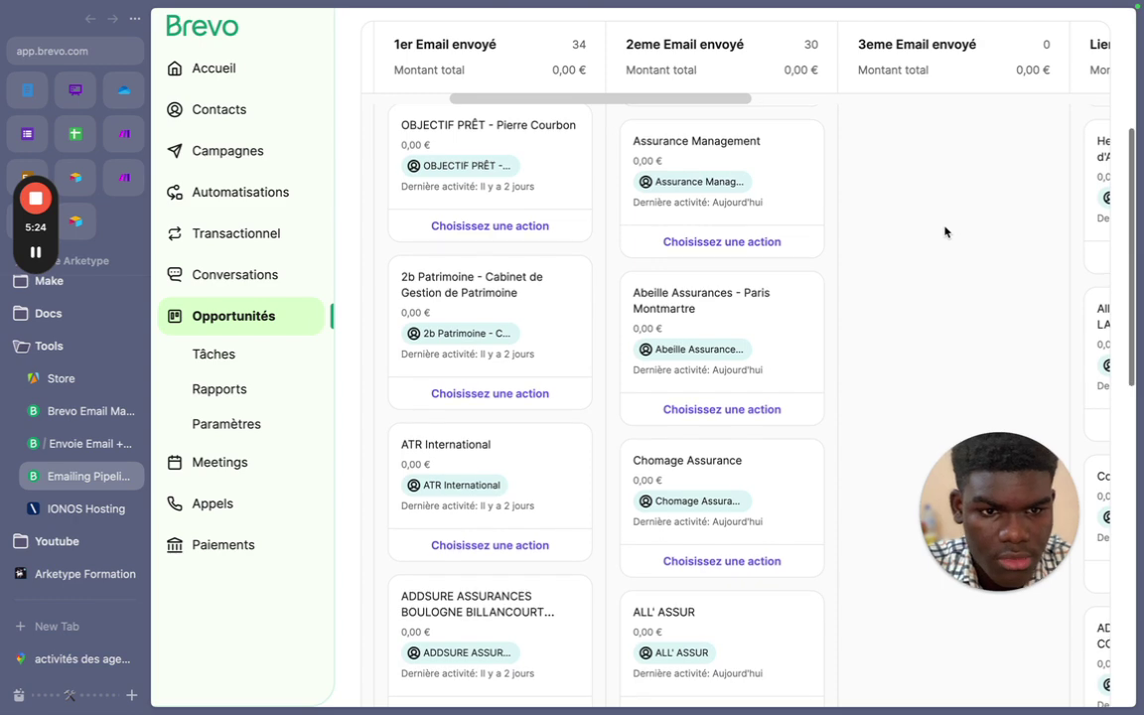
pyautogui.hscroll(5, 945, 231)
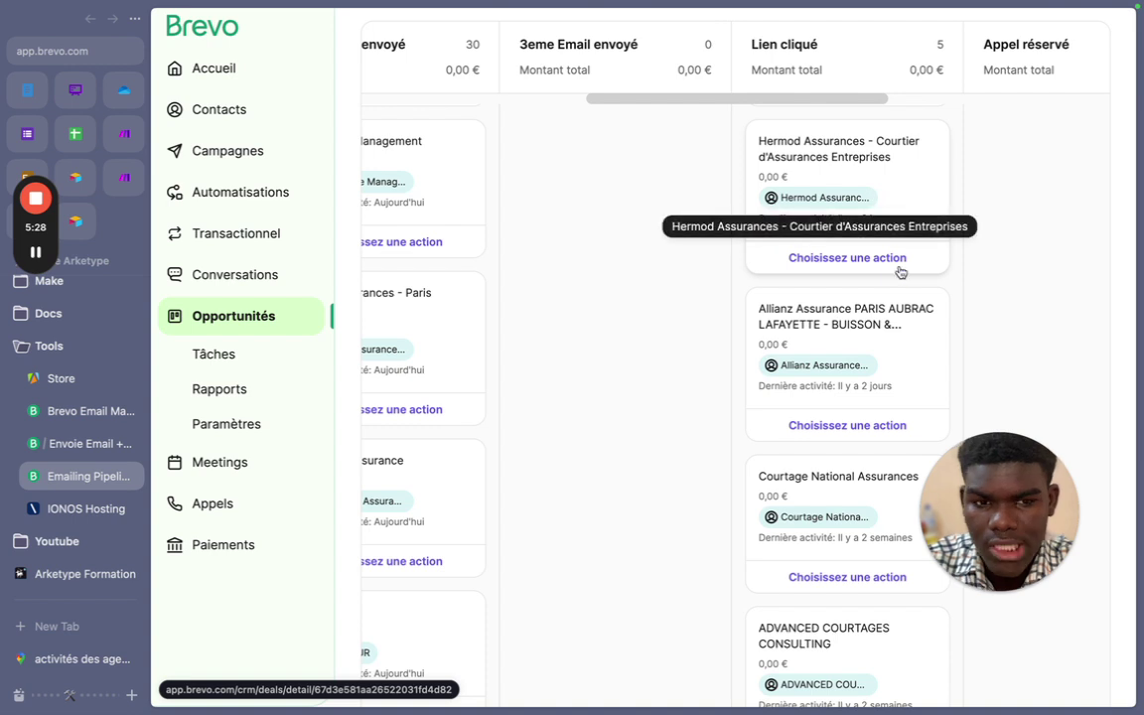
pyautogui.hscroll(3, 900, 271)
pyautogui.hscroll(1, 900, 272)
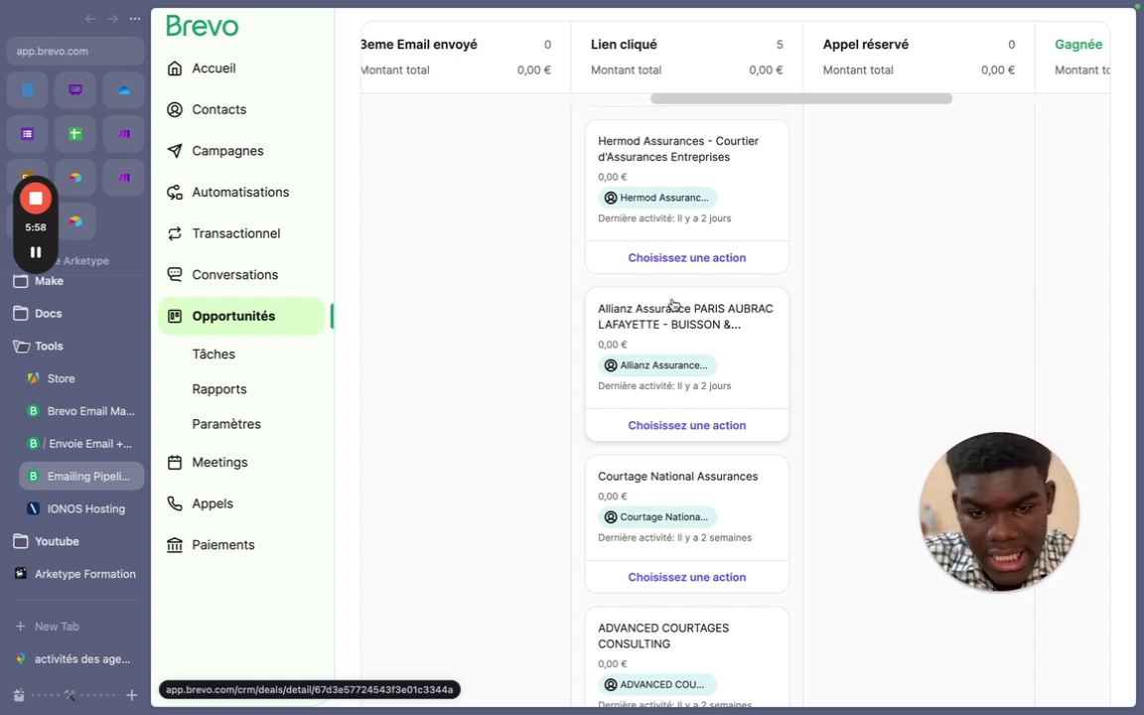
pyautogui.scroll(-3, 695, 541)
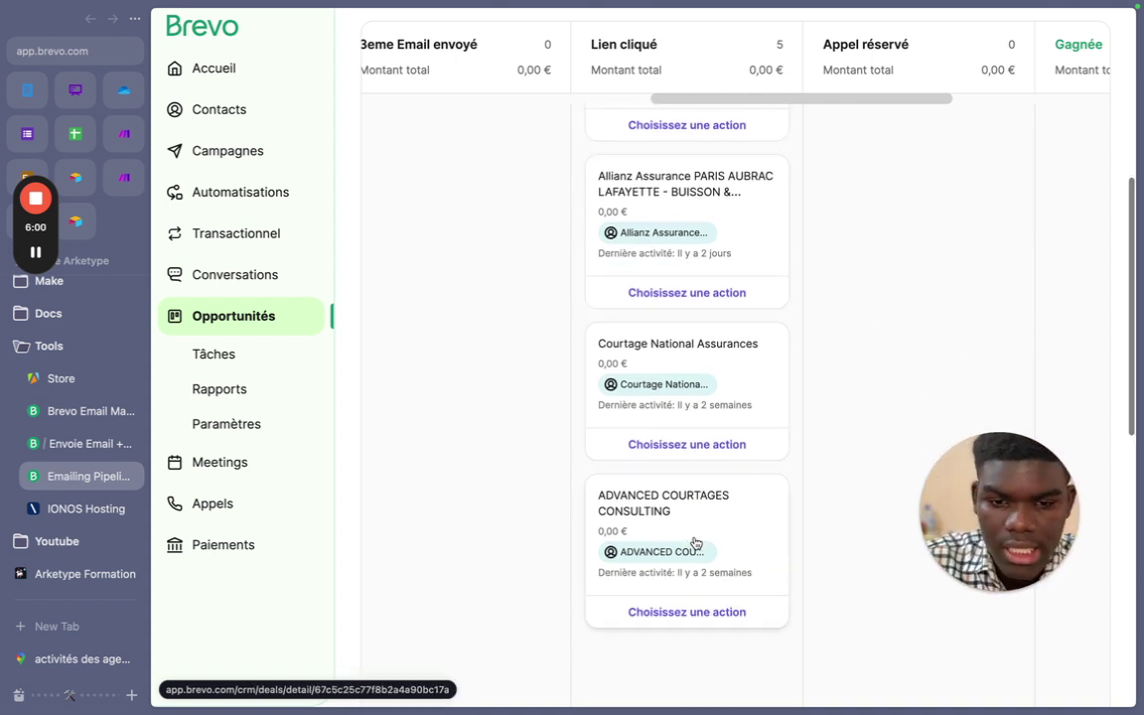
pyautogui.scroll(3, 737, 329)
pyautogui.hscroll(3, 845, 298)
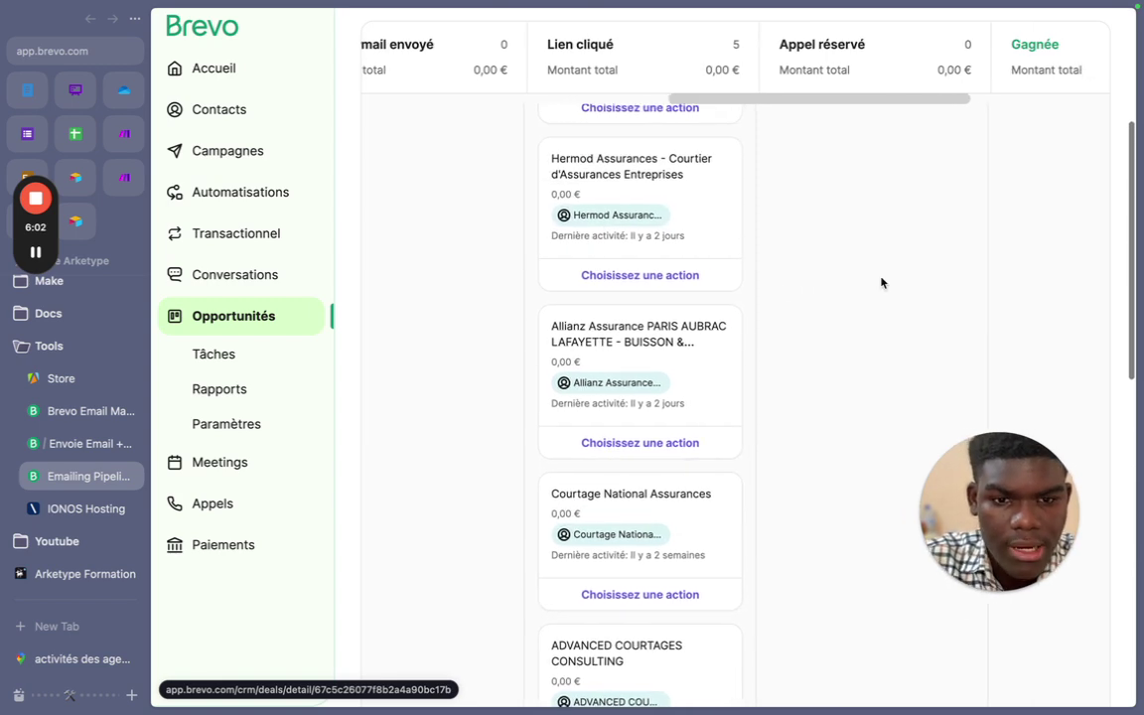
# - View the Appel réservé and Gagnée stages and look through the opportunities in the Perdue stage
pyautogui.hscroll(3, 881, 282)
pyautogui.scroll(-3, 924, 416)
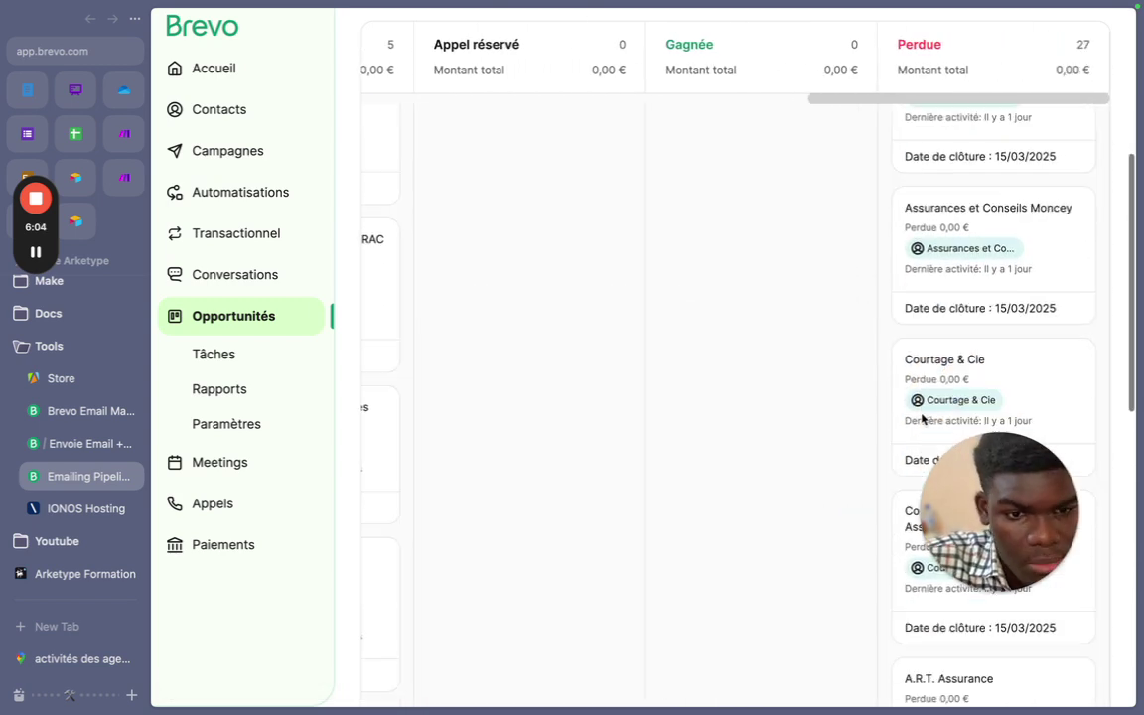
pyautogui.scroll(-10, 922, 419)
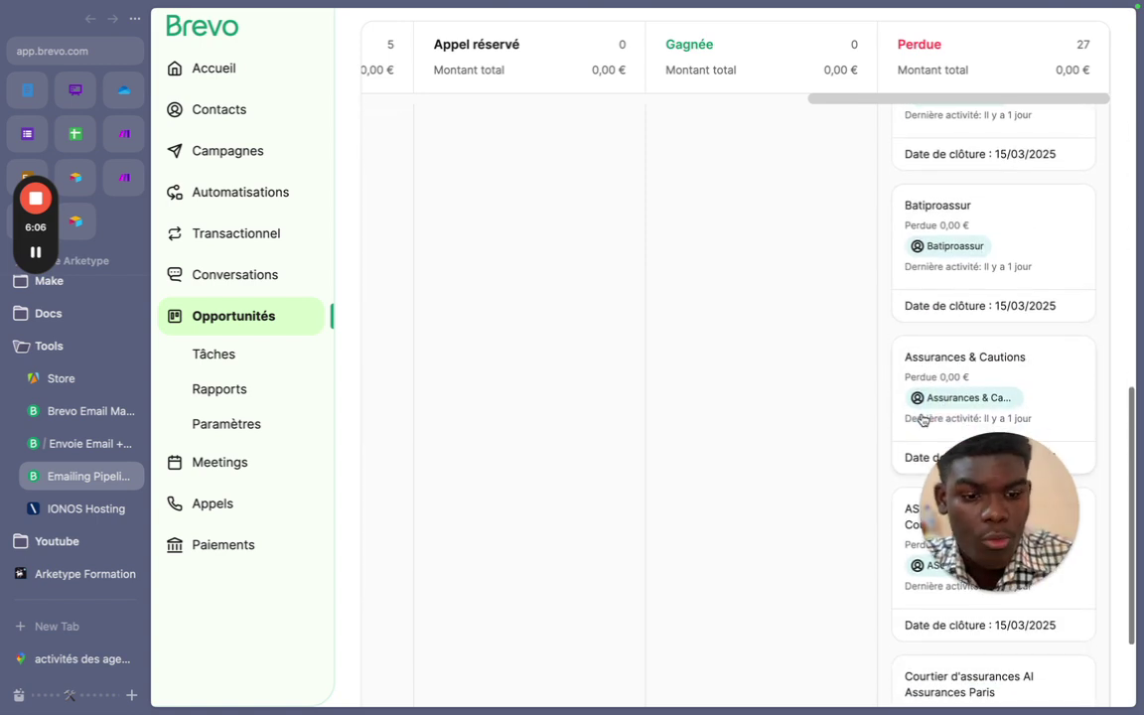